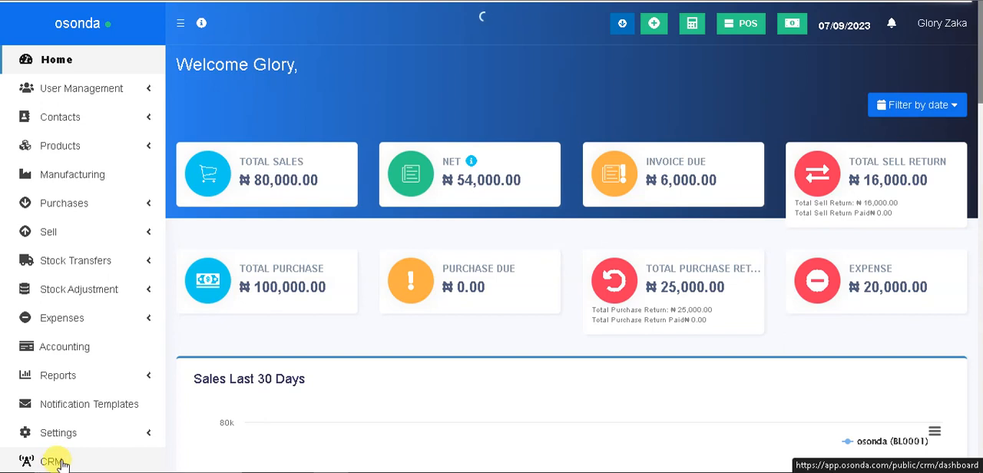
Open the CRM module and view its dashboard and Leads page
click(62, 463)
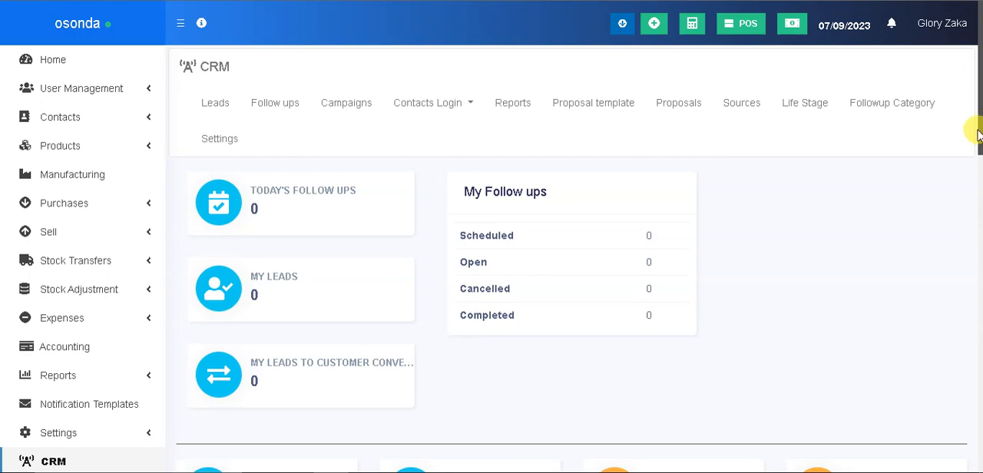
drag(975, 116, 950, 106)
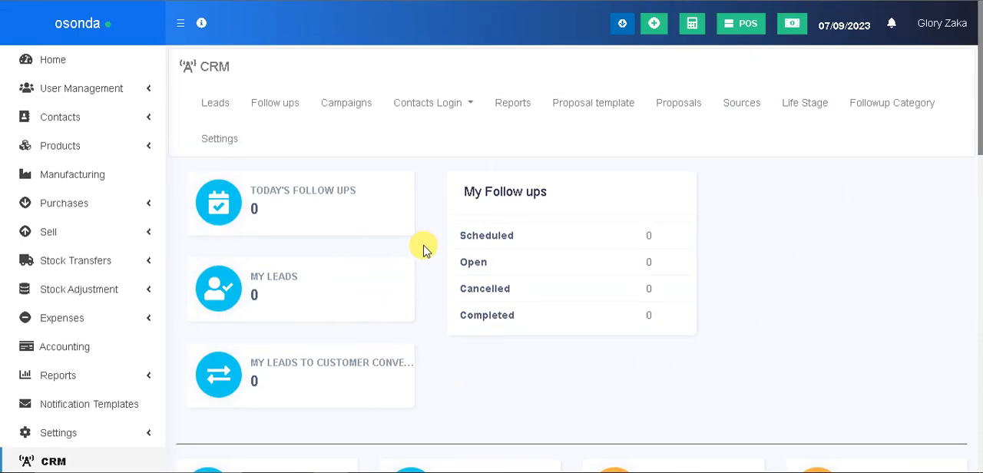
click(216, 107)
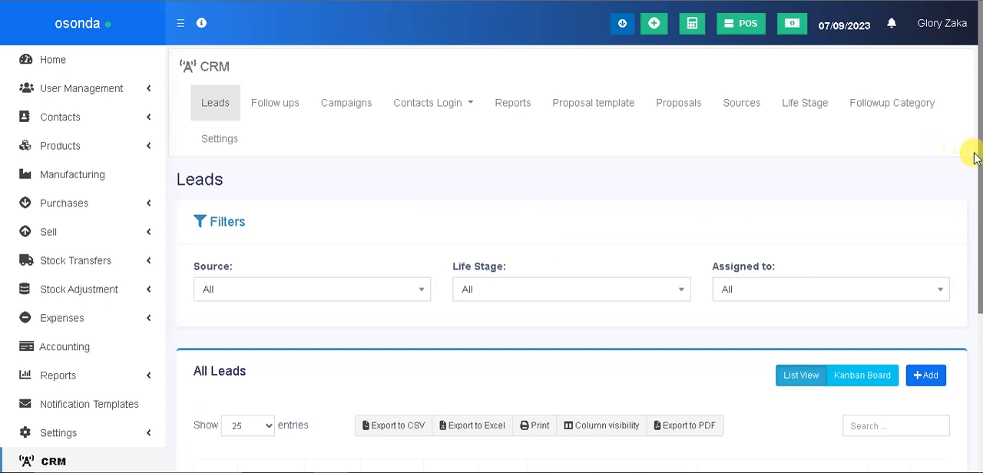
mouse_move(975, 163)
mouse_down()
mouse_move(972, 307)
mouse_move(975, 158)
mouse_up()
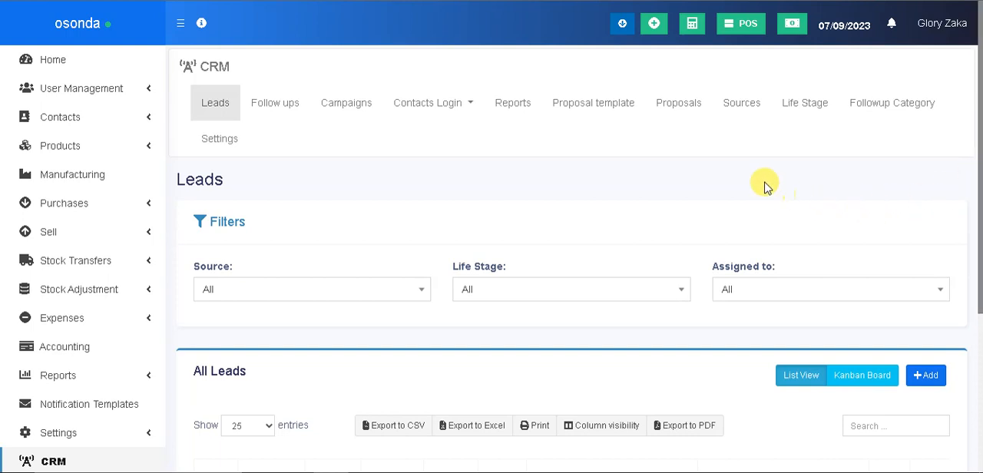
Go to the CRM life stages and start a new life stage named "Open"
click(801, 105)
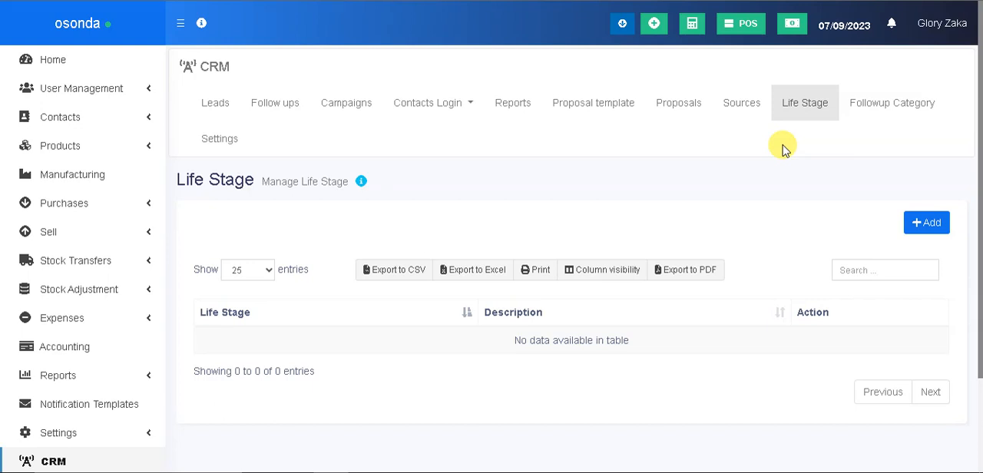
drag(790, 143, 843, 161)
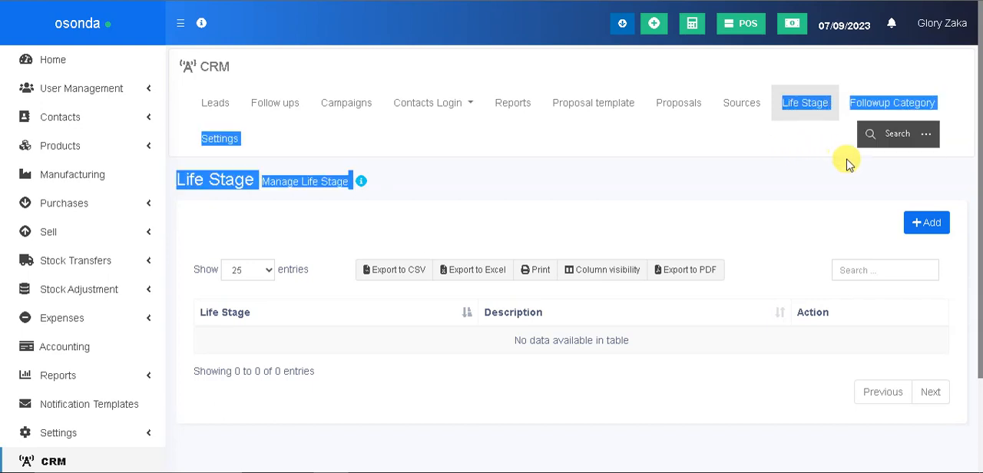
click(817, 184)
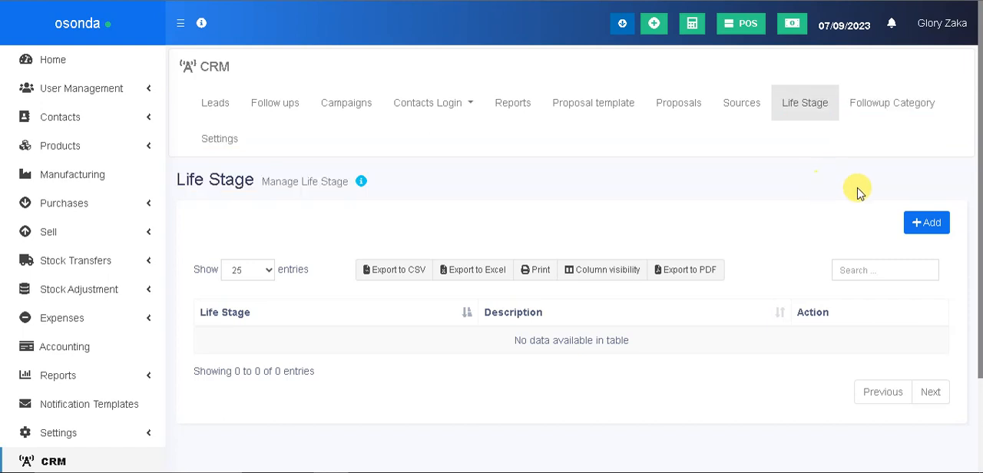
click(934, 227)
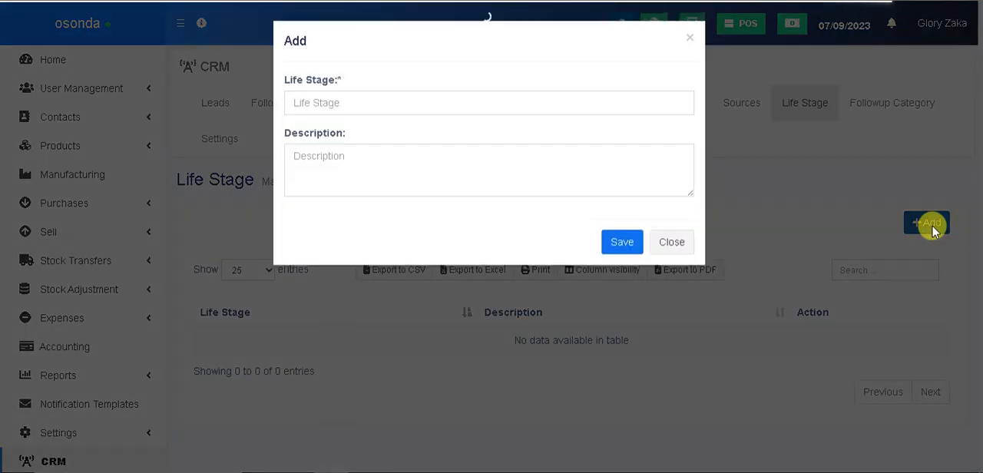
click(423, 107)
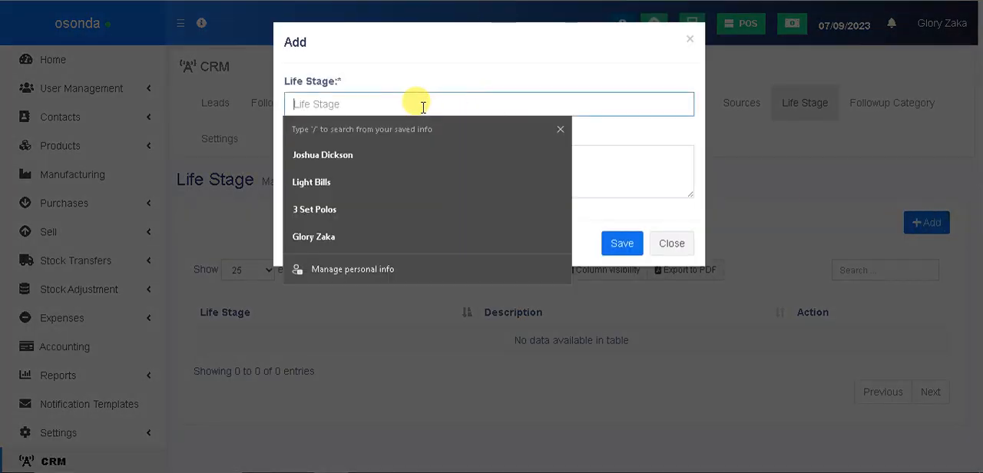
text(Open)
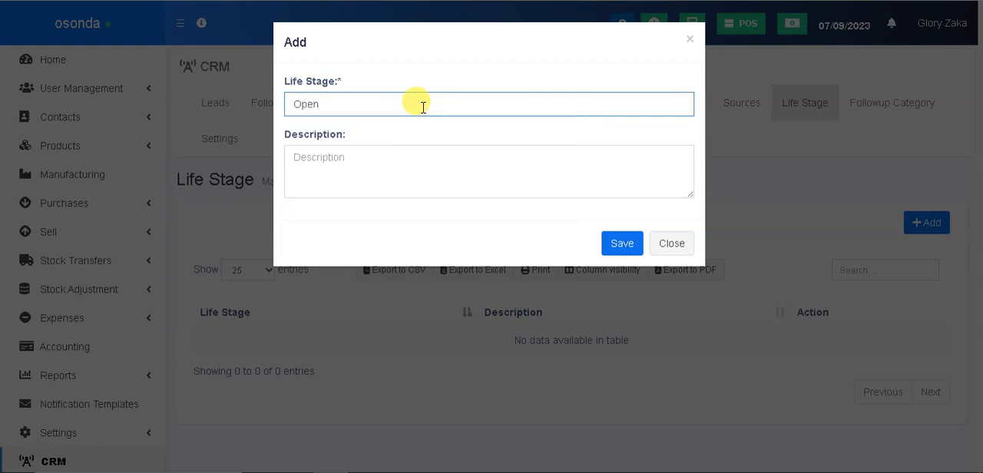
Describe the new life stage as "Just listed not contacted yet" and save it
click(374, 152)
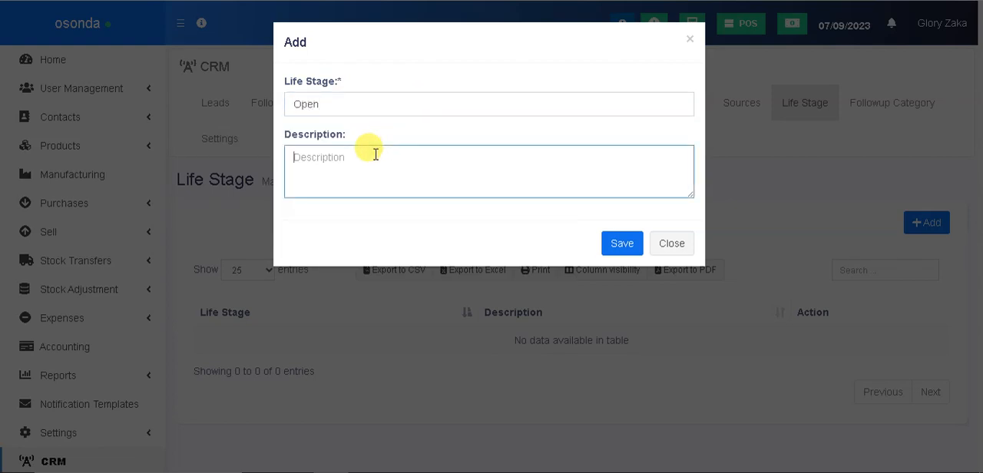
text(Just listed not conta)
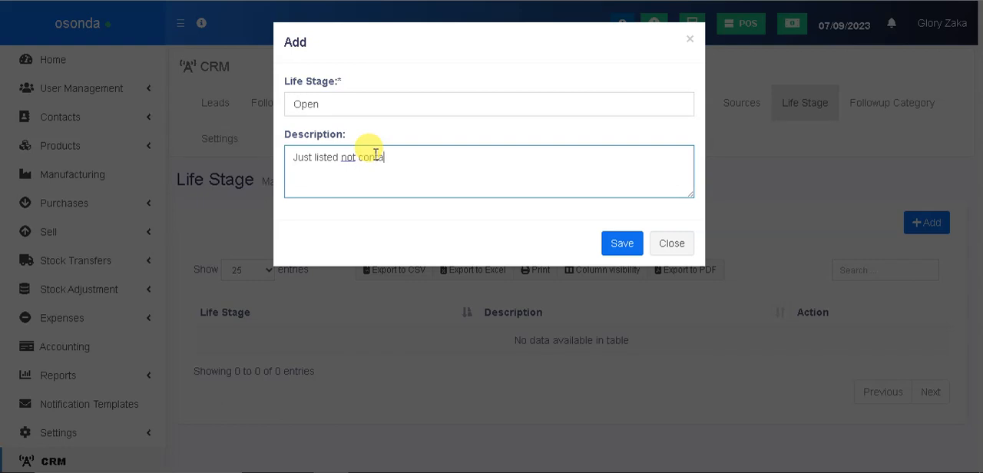
text(cted yet)
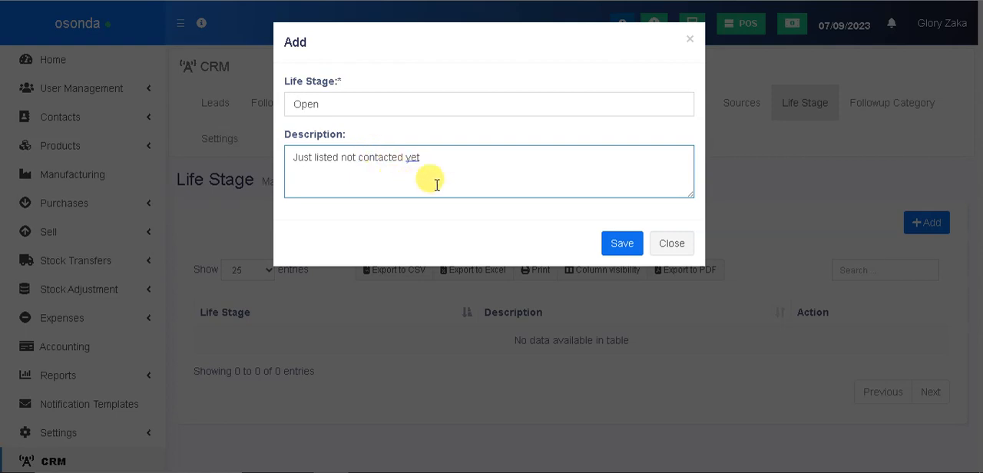
click(621, 242)
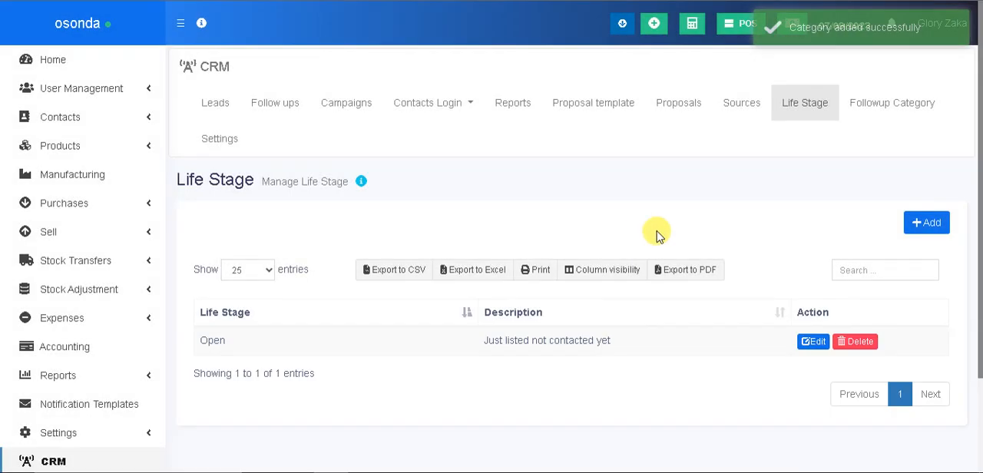
Add a life stage named "Contacted" without a description and save it
click(930, 230)
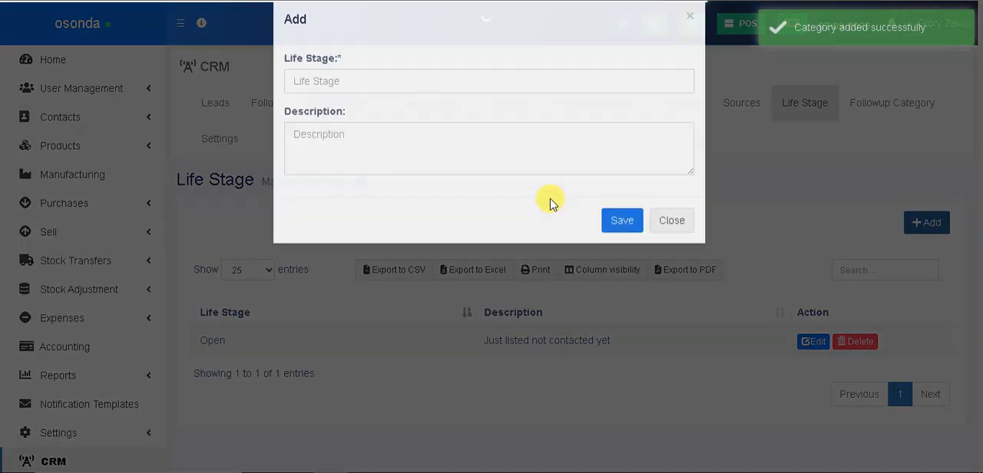
click(353, 105)
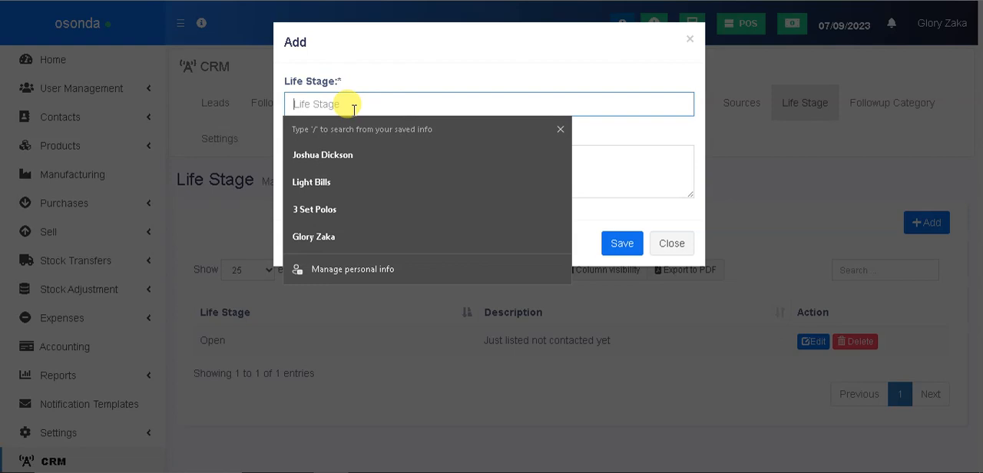
text(Conta)
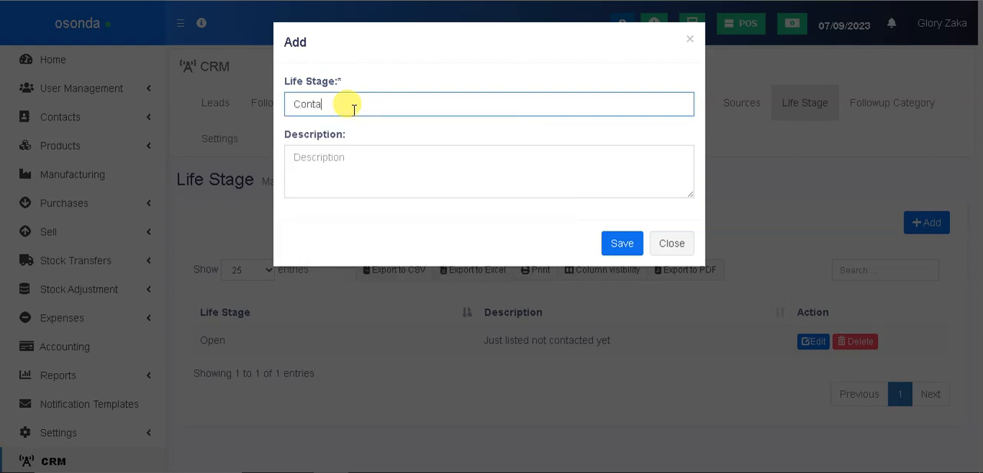
text(cted)
click(623, 242)
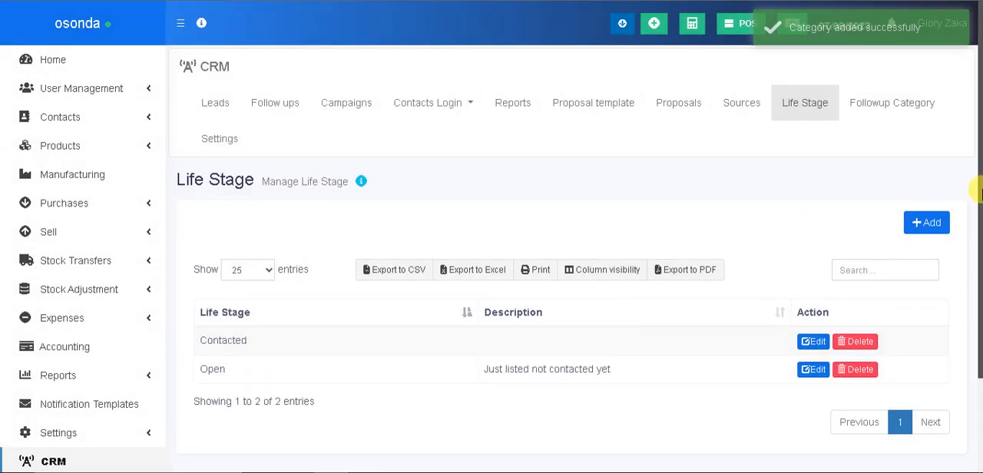
Add a life stage named "Interested" without a description and save it
click(937, 220)
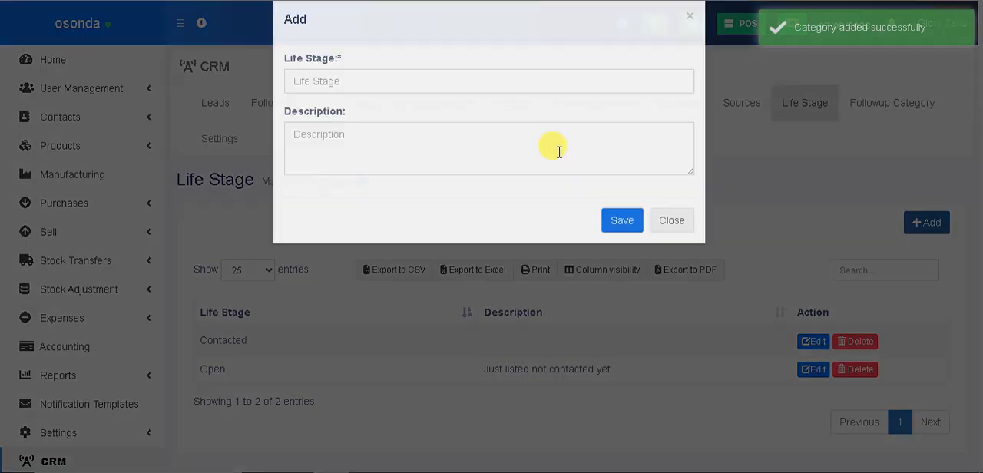
click(370, 99)
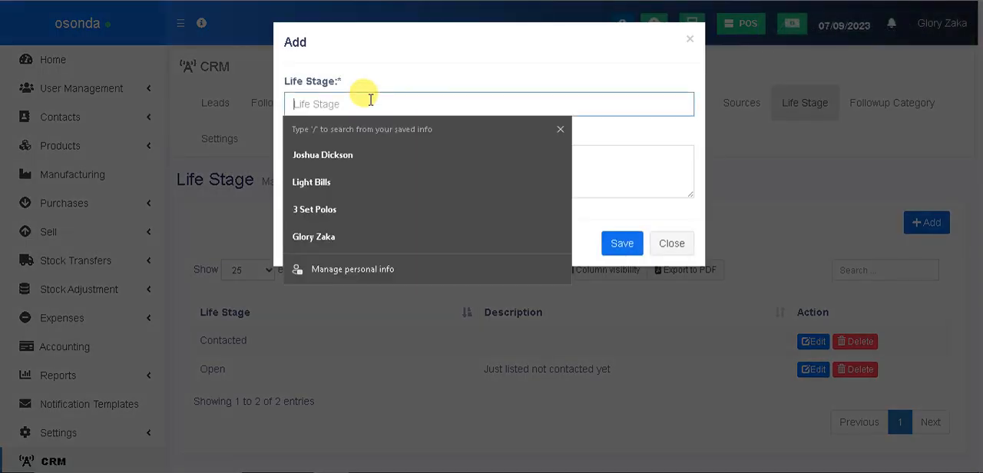
text(Inte)
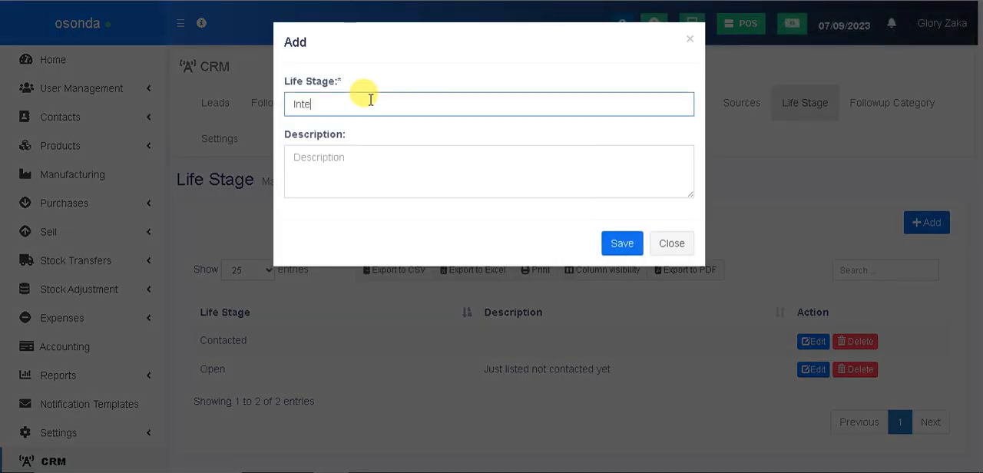
text(rested)
click(626, 245)
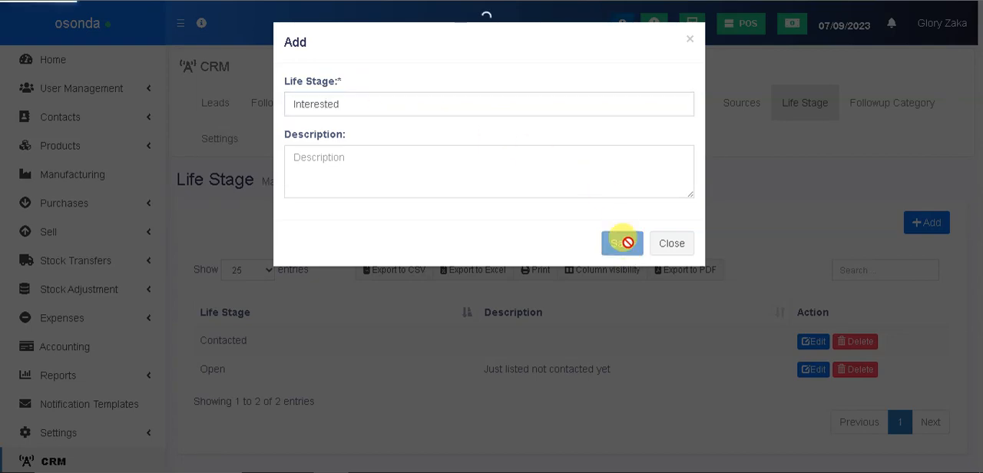
Add a life stage named "Won" without a description and save it
click(931, 226)
click(351, 102)
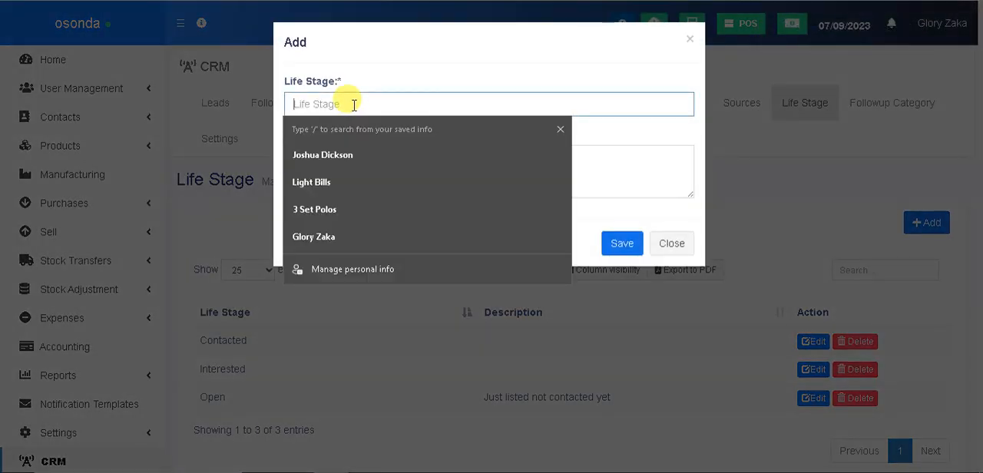
text(Won)
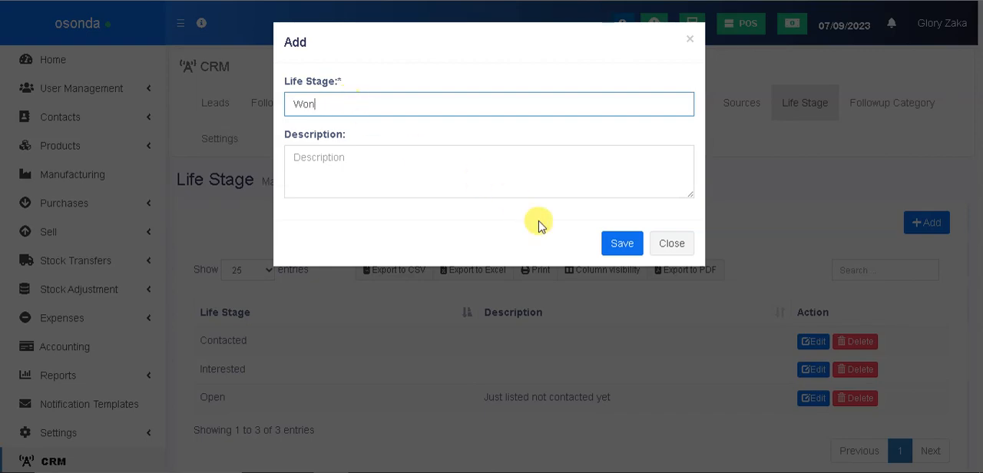
click(608, 243)
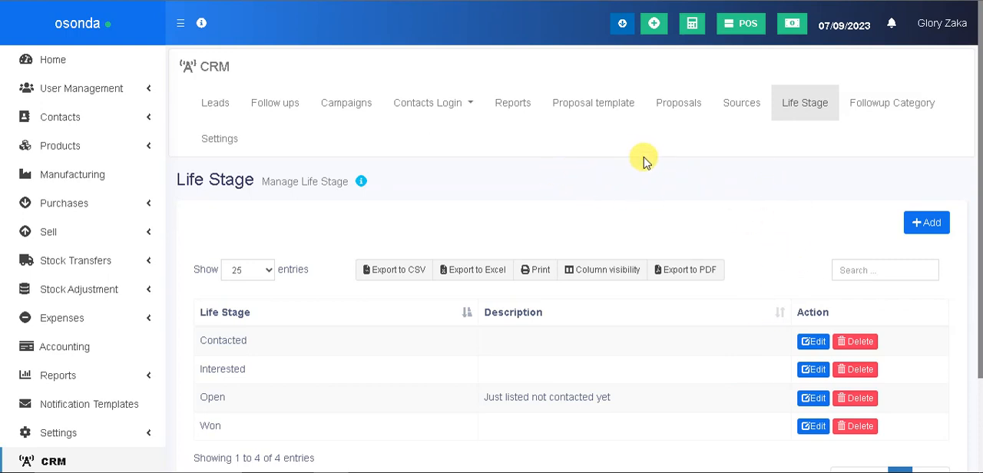
Go to the CRM sources and add a source named "Radio Ads" without a description
click(738, 106)
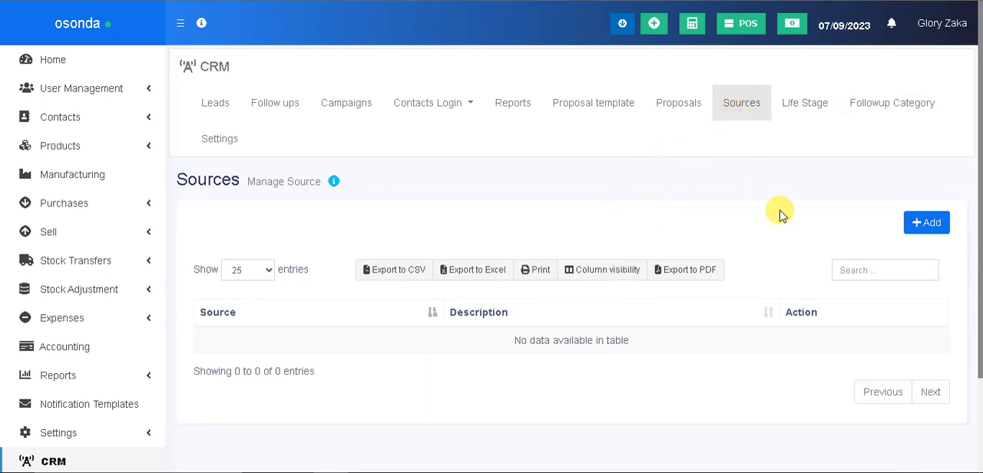
click(917, 227)
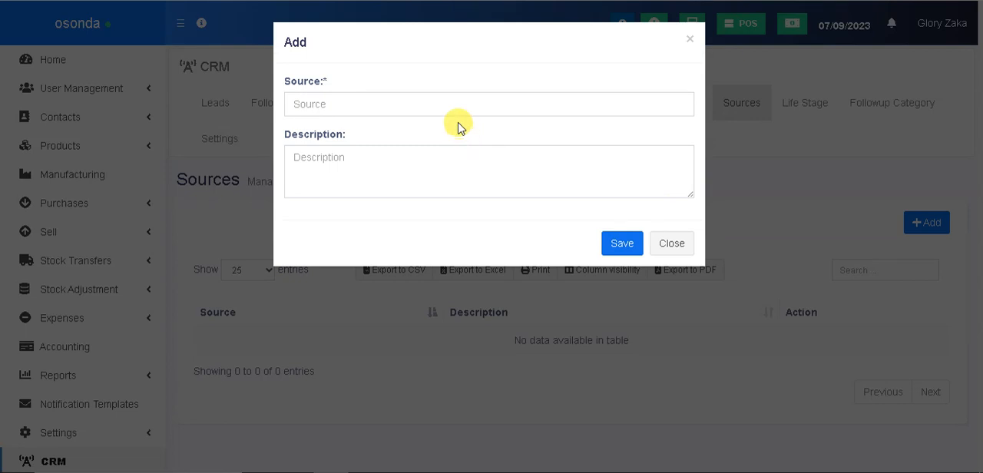
click(454, 105)
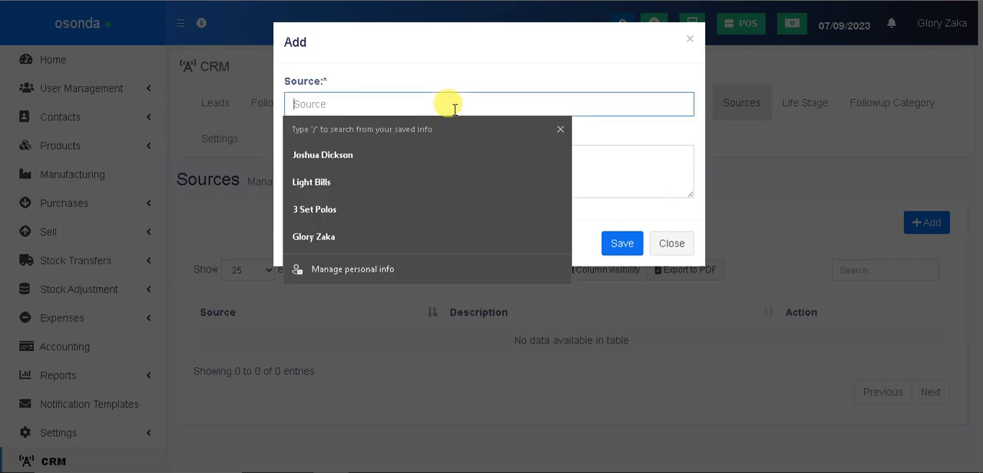
text(Radio)
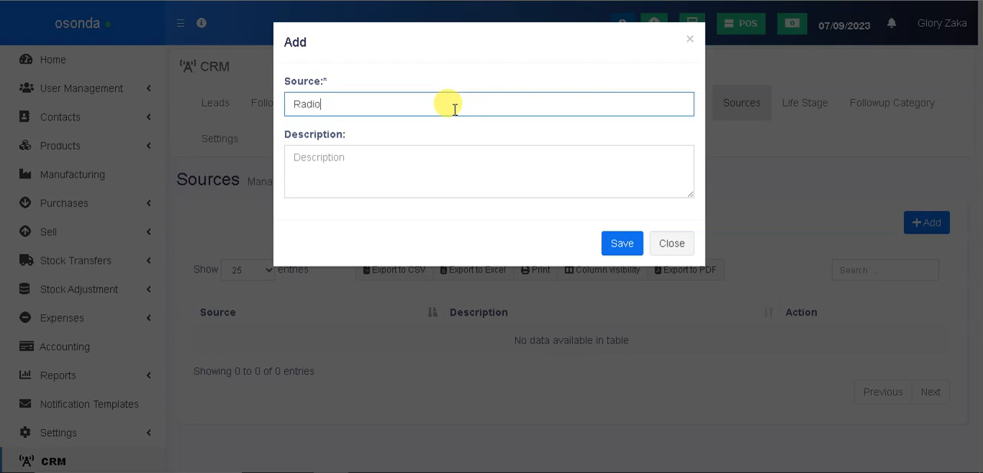
text( Ads)
click(621, 242)
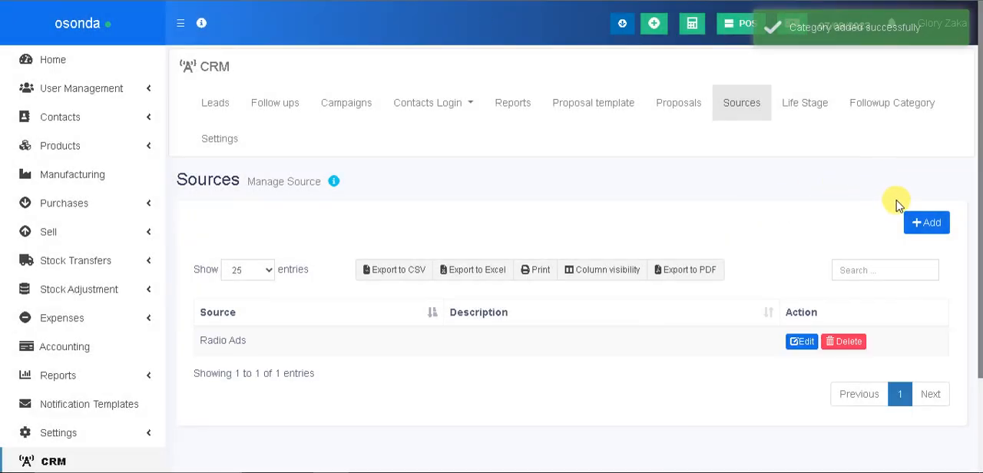
Add a second lead source named "Google Ads" without a description and save it
click(926, 225)
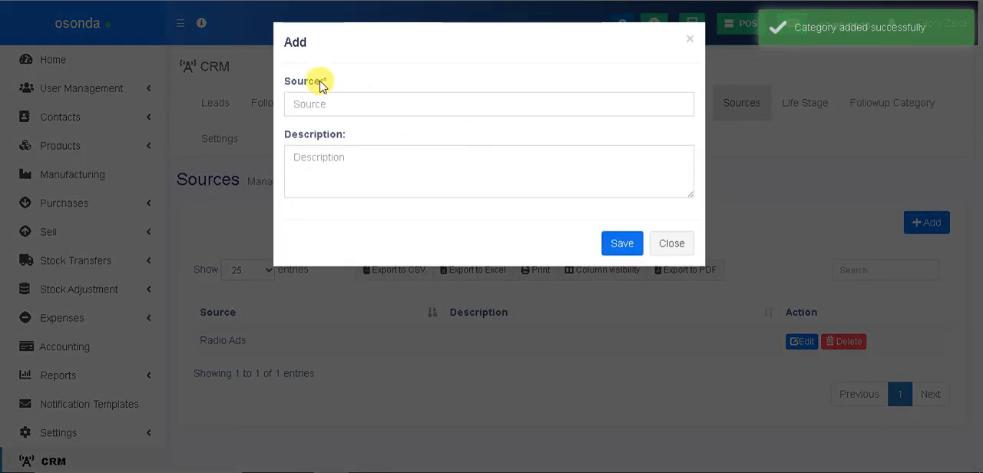
click(333, 103)
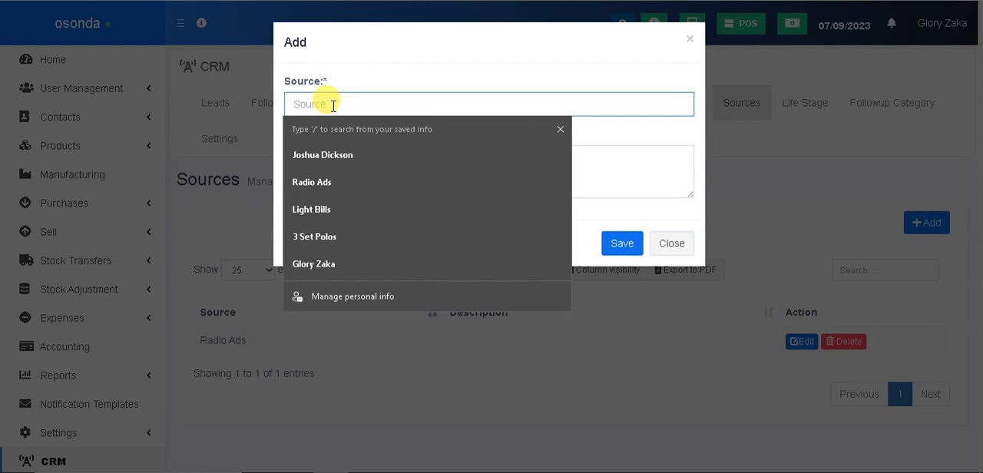
text(Google Ads)
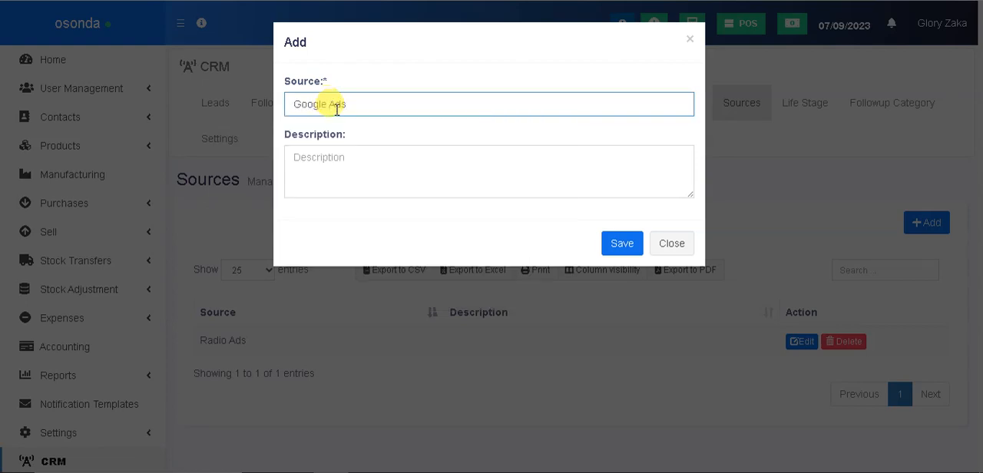
click(624, 243)
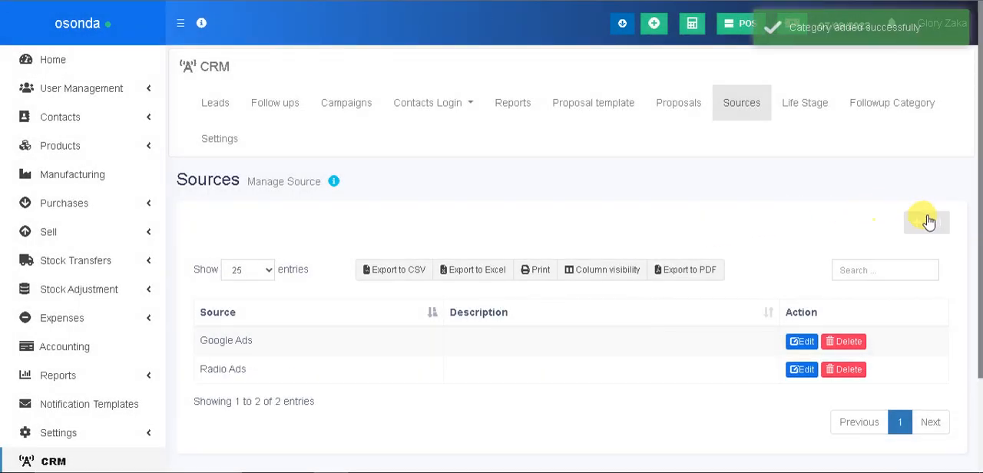
Add a lead source named "TV Ads" without a description and save it
click(927, 222)
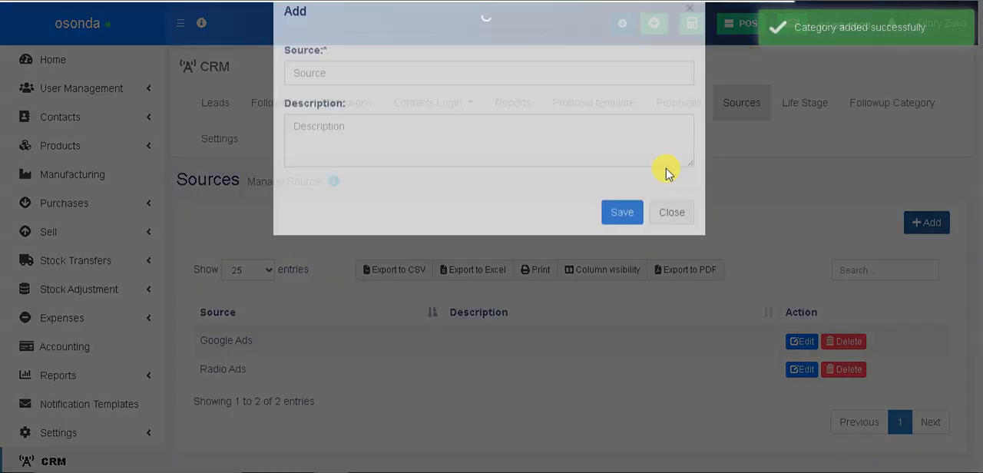
click(370, 104)
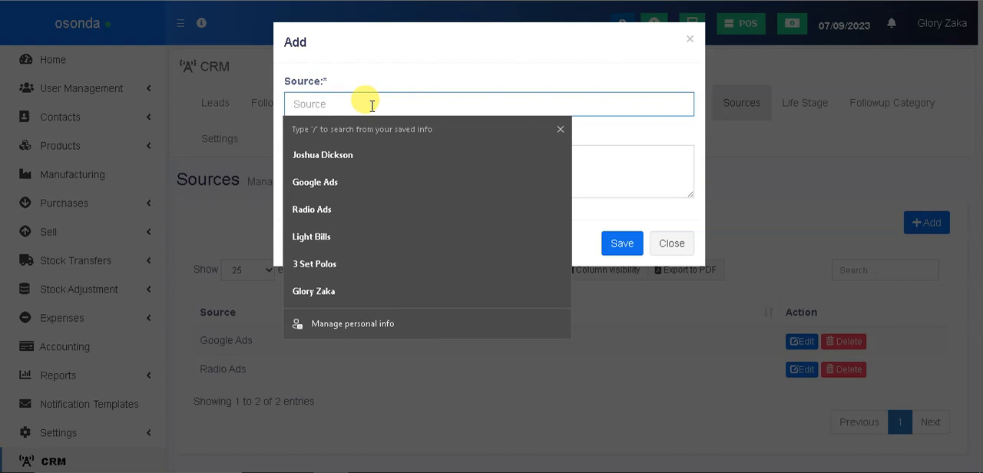
text(TV A)
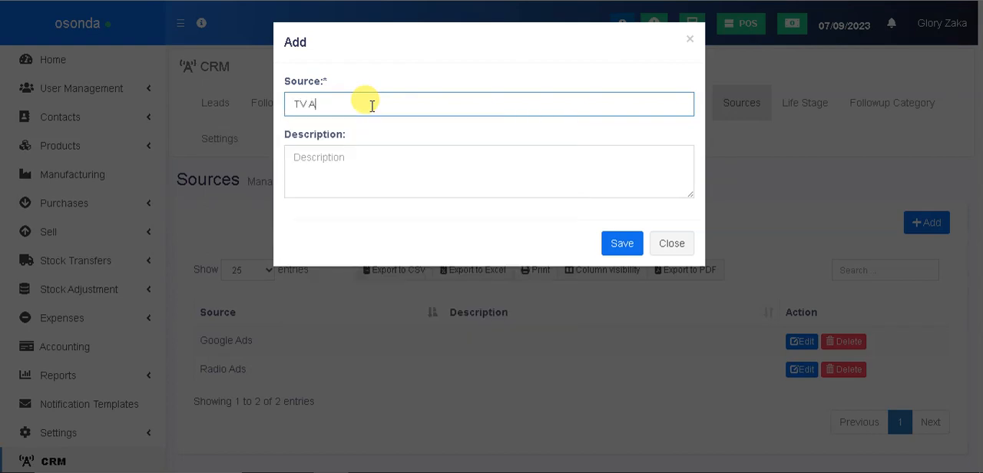
click(623, 243)
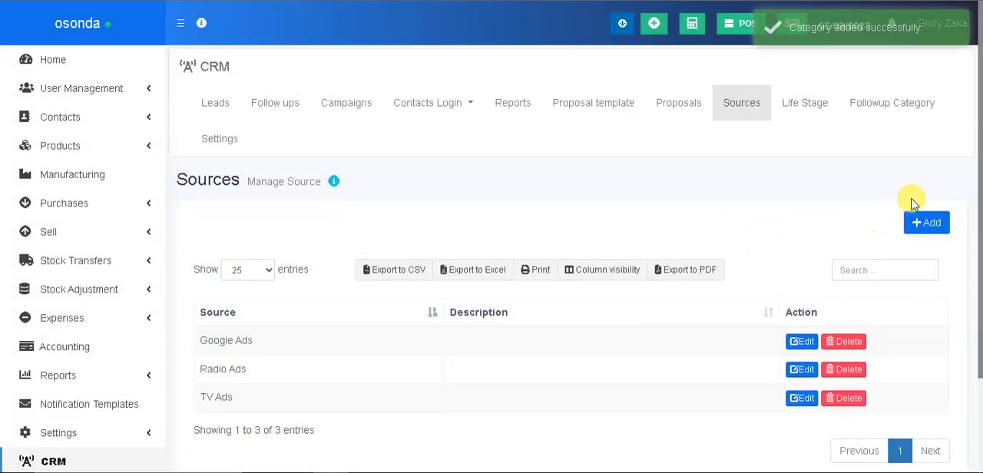
Add a lead source named "Facebook Ads" without a description and save it
click(495, 107)
click(374, 105)
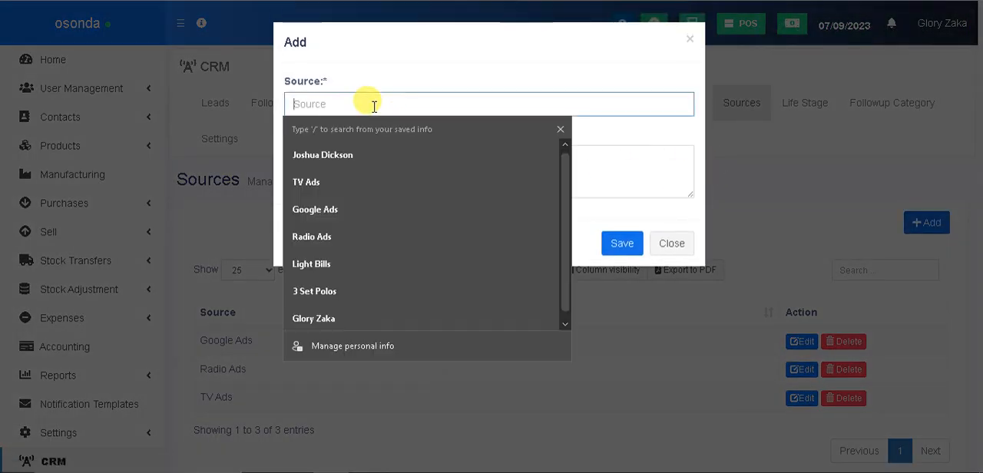
text(Facebook A)
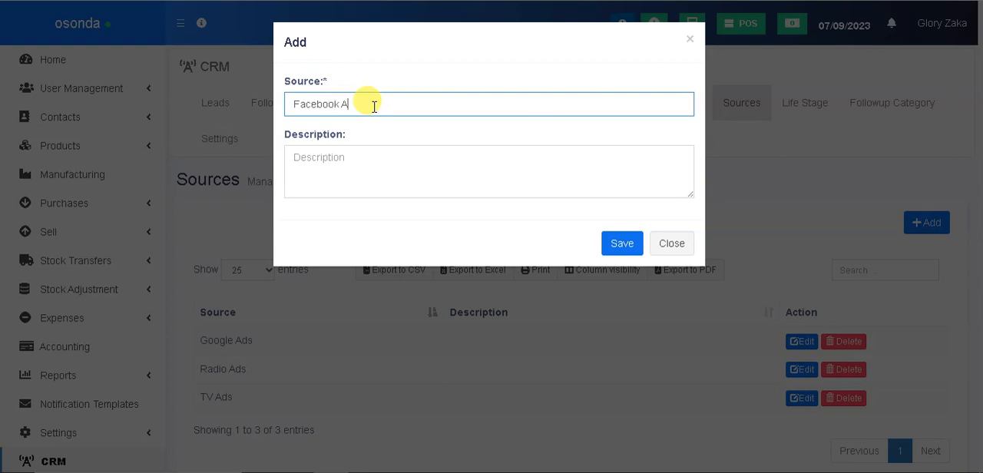
text(ds)
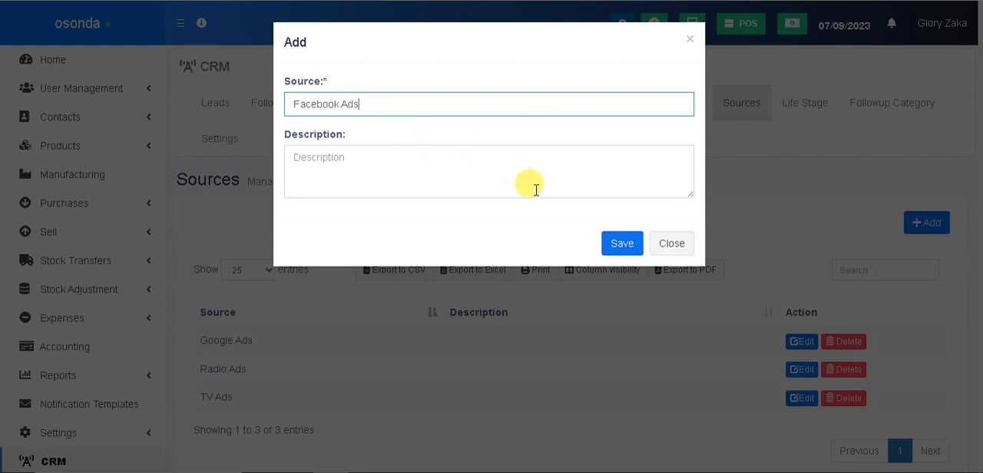
click(620, 243)
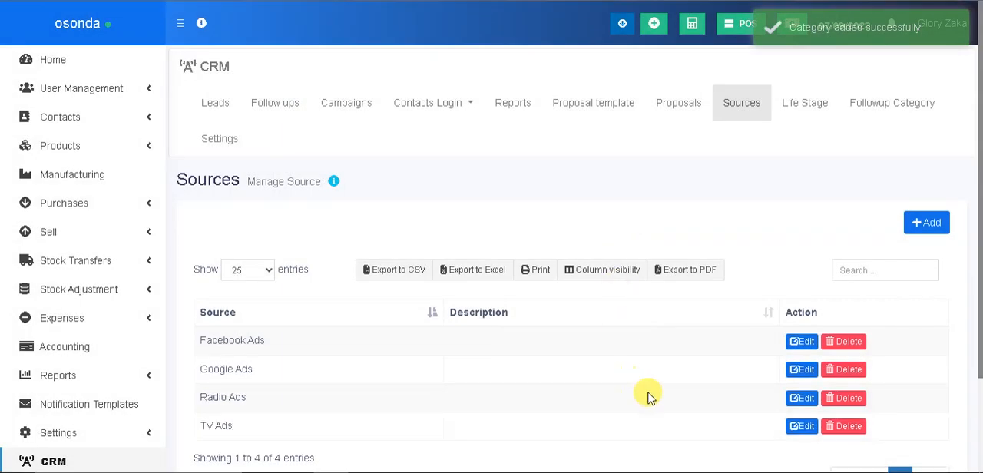
Go to the CRM leads and start a new business lead named "Choicenet Technologies LTD"
mouse_move(719, 472)
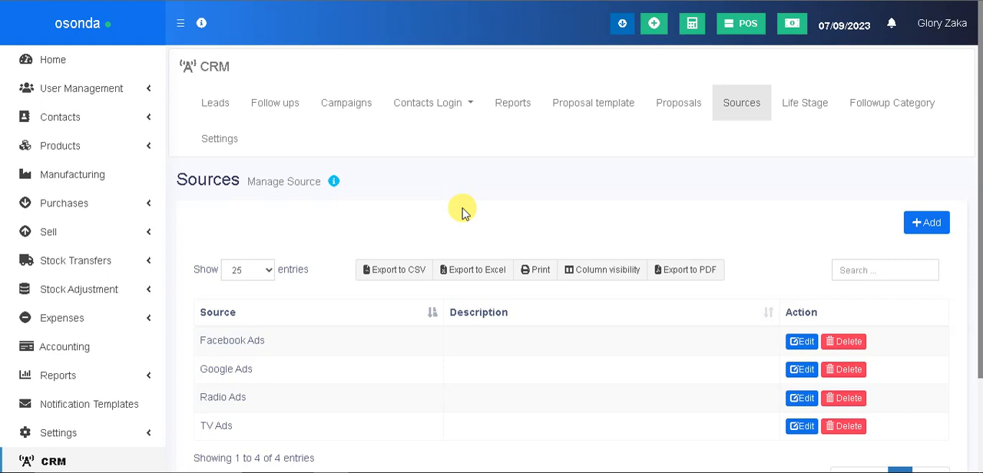
click(219, 106)
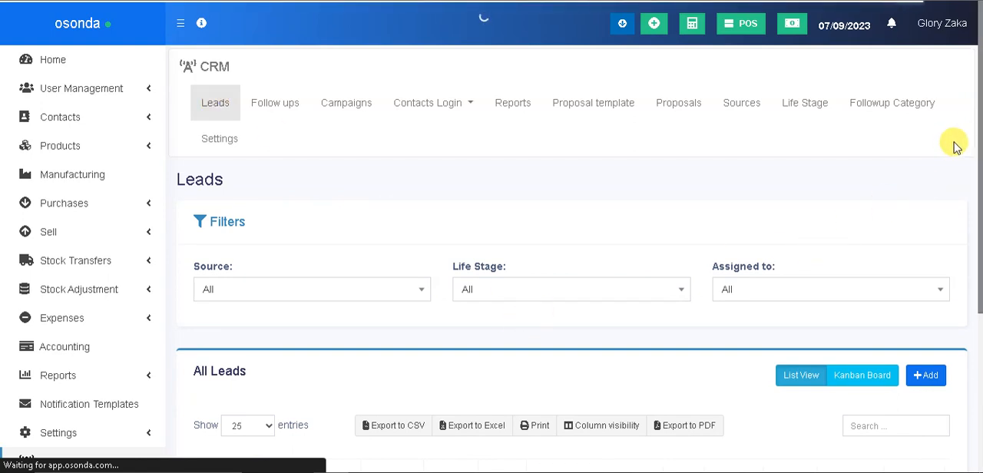
drag(980, 146, 971, 258)
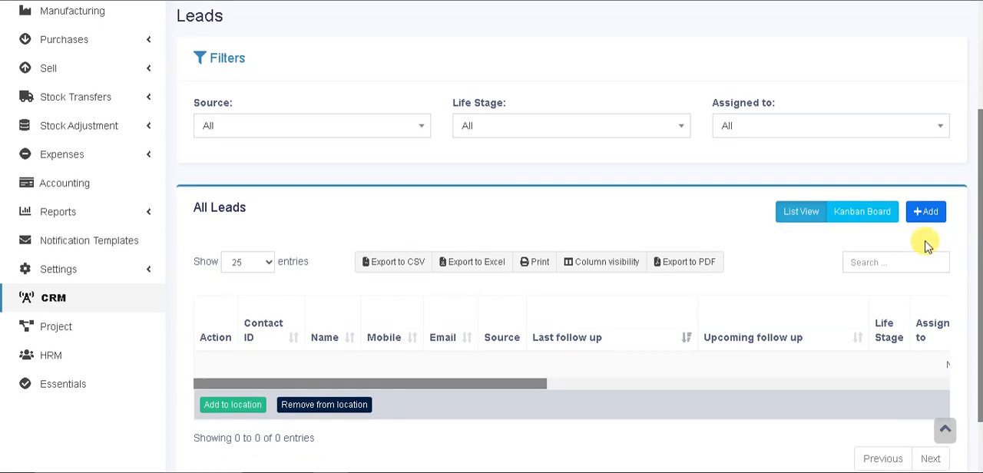
click(930, 212)
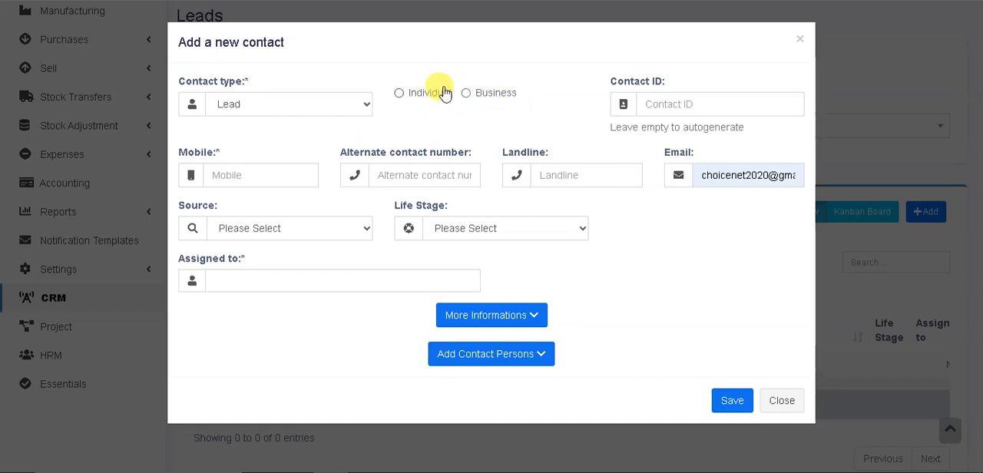
click(466, 93)
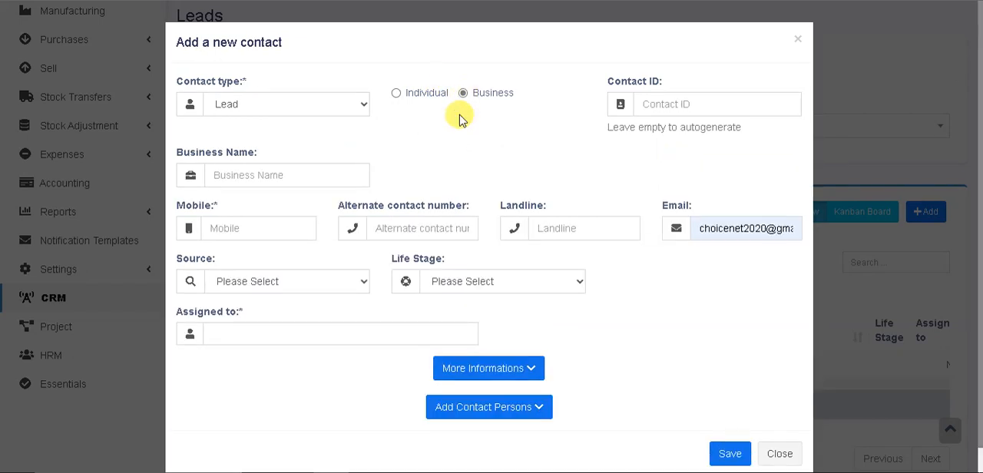
click(321, 182)
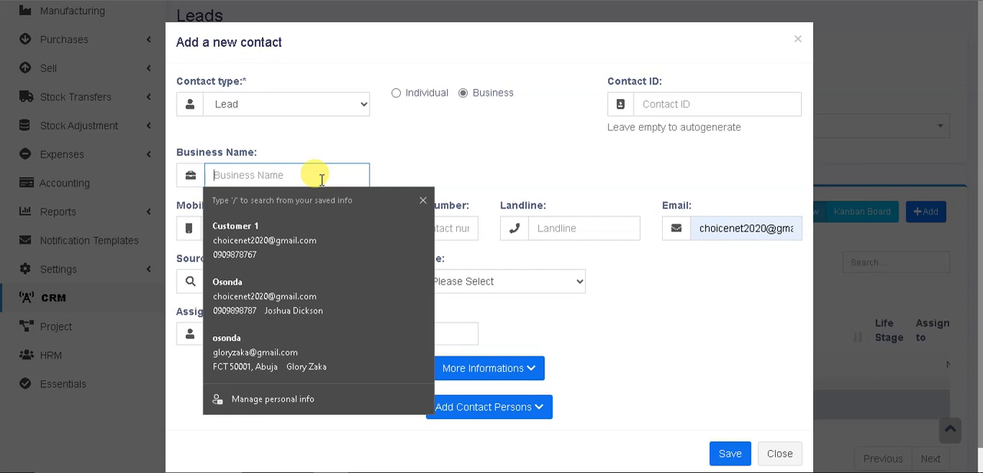
text(Choicenet Technologies LTD)
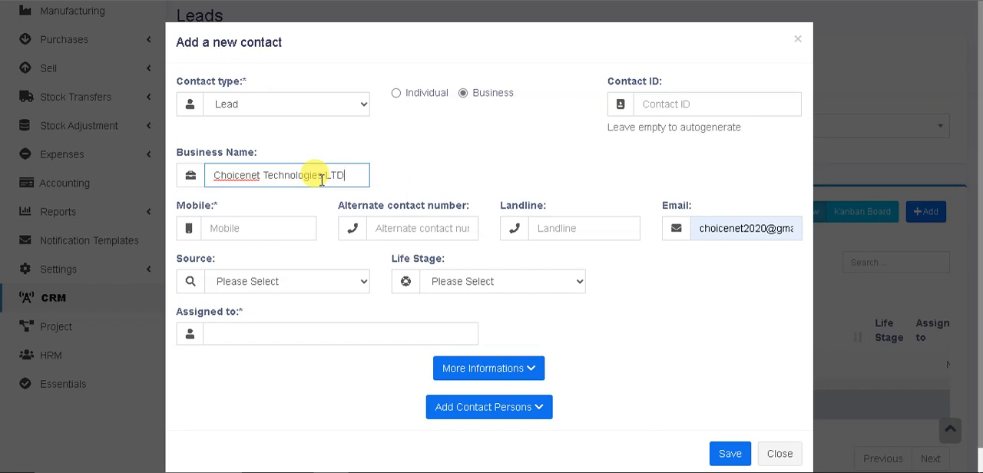
Enter the mobile number of the new business lead
click(293, 224)
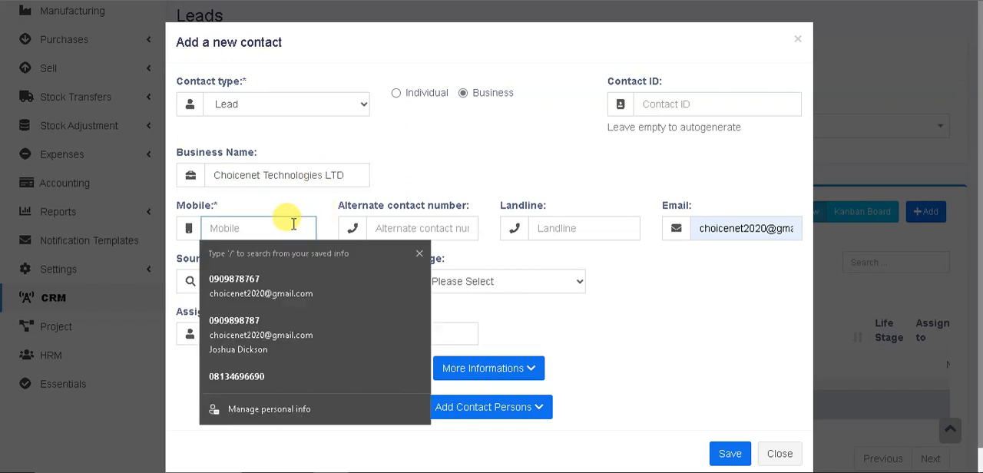
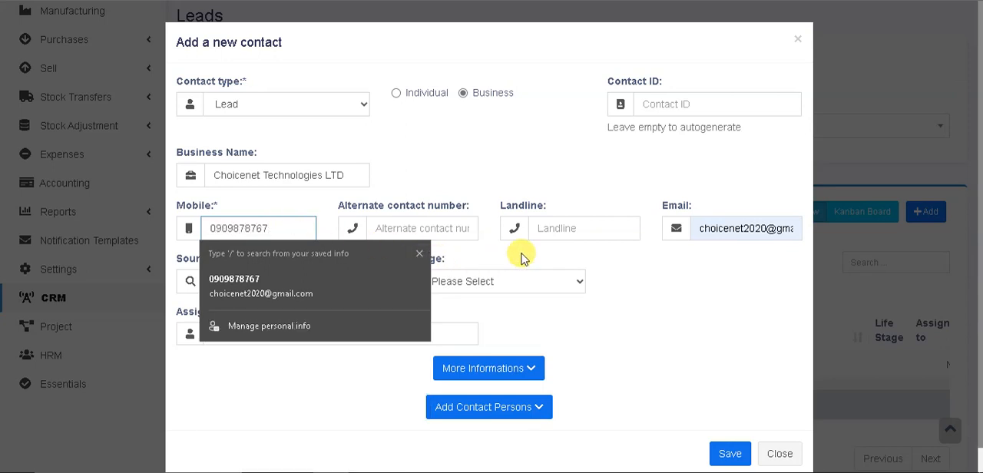
click(656, 281)
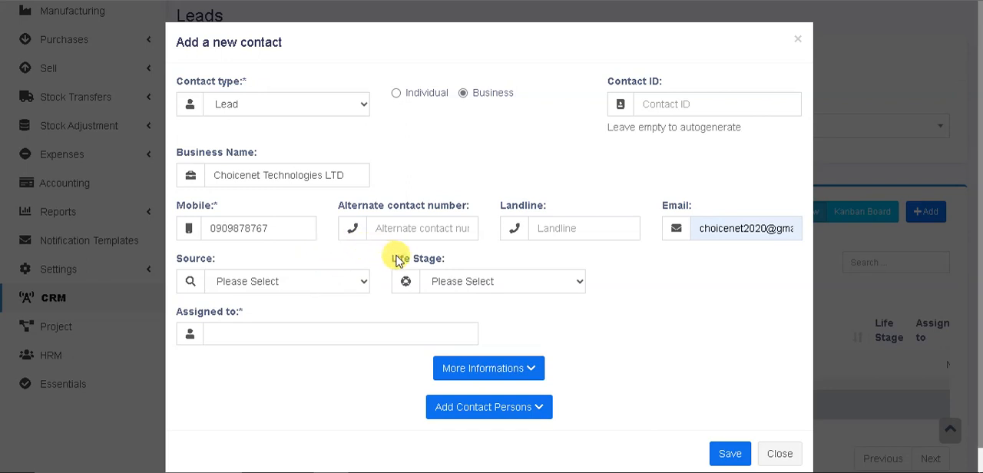
Set the lead's source to Facebook Ads and its life stage to Open
click(342, 286)
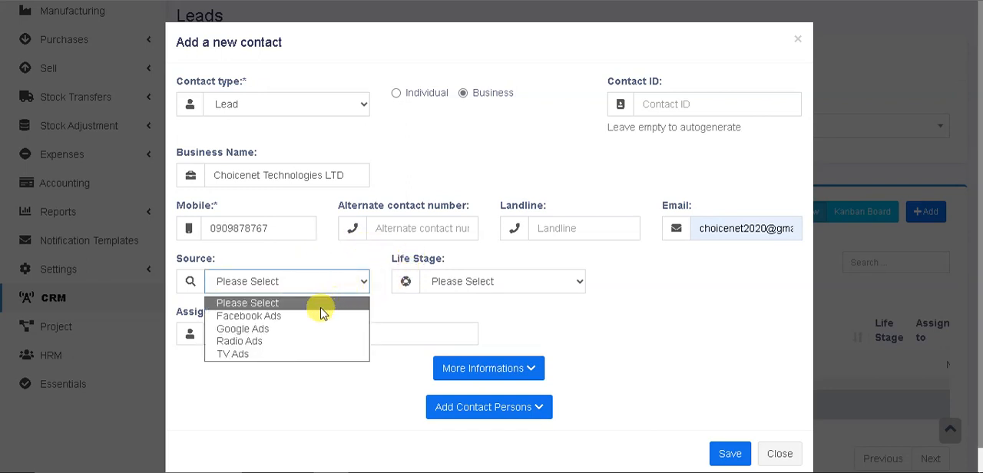
click(291, 317)
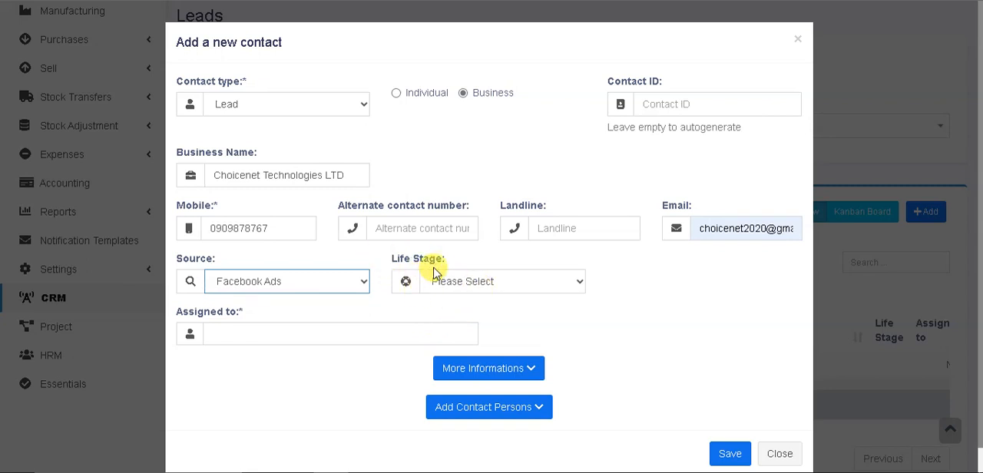
click(467, 282)
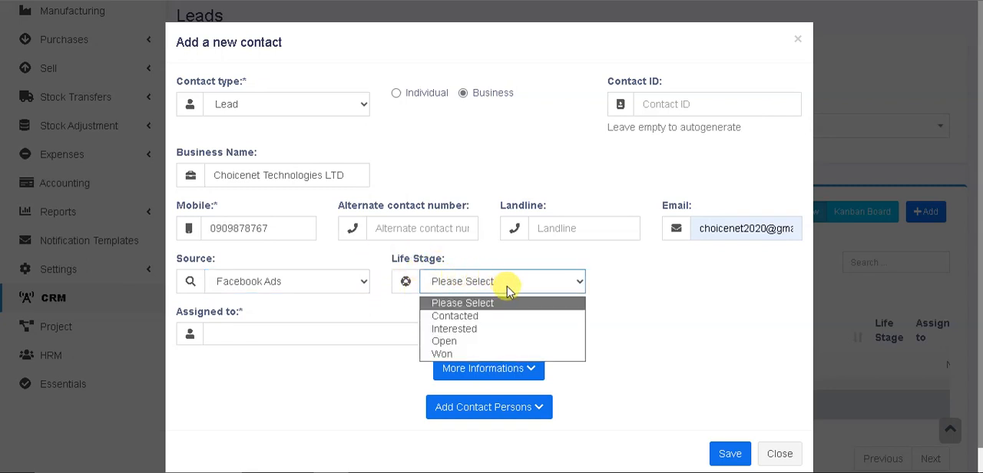
click(470, 342)
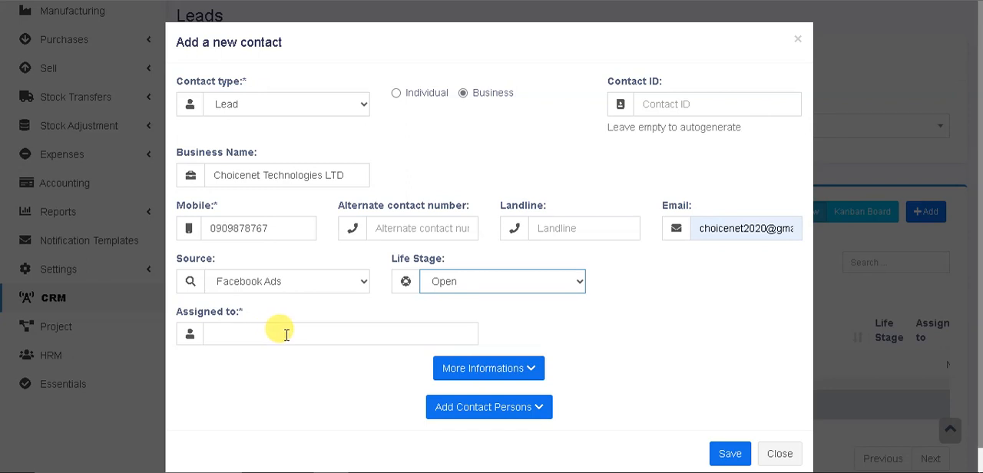
Assign the lead to the available user and try to save the contact
click(286, 334)
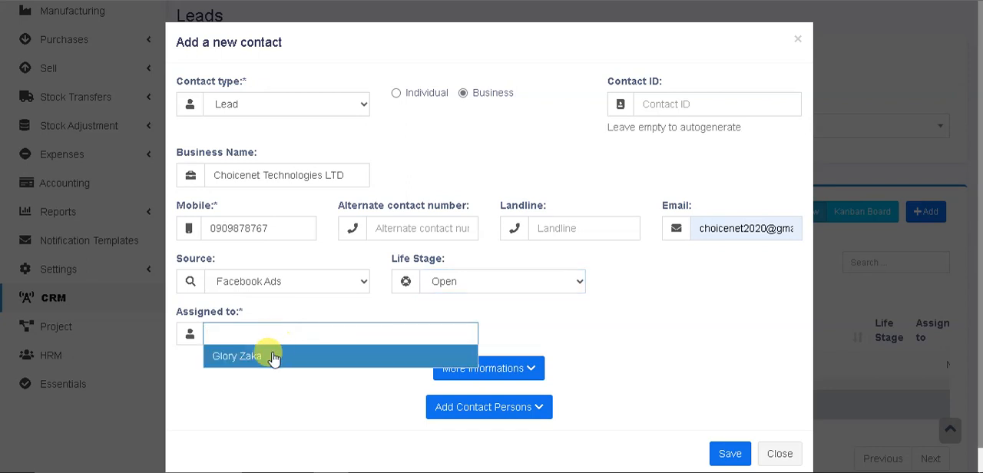
click(267, 355)
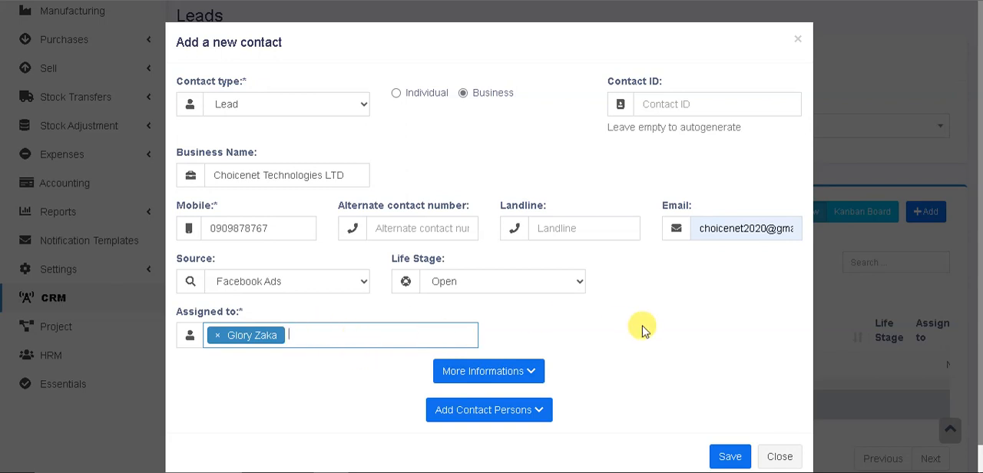
click(730, 457)
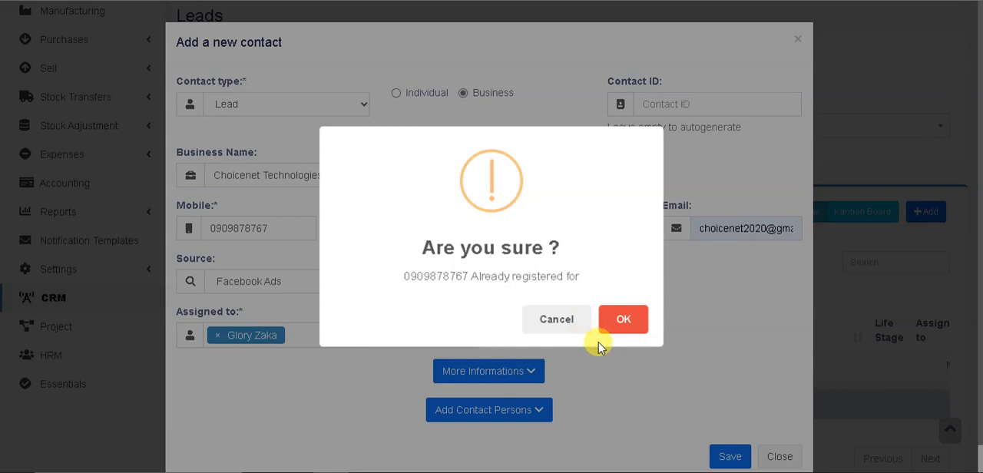
Replace the lead's mobile number with a different one and save the contact
click(556, 324)
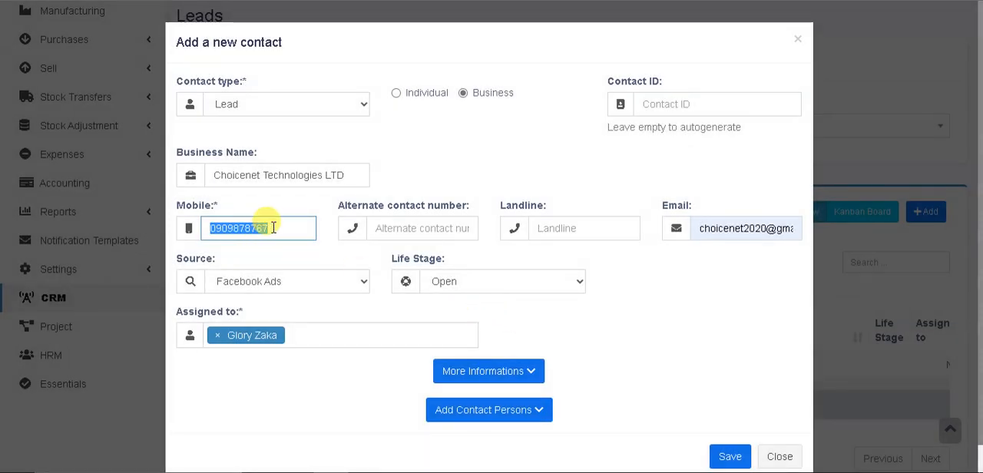
click(273, 228)
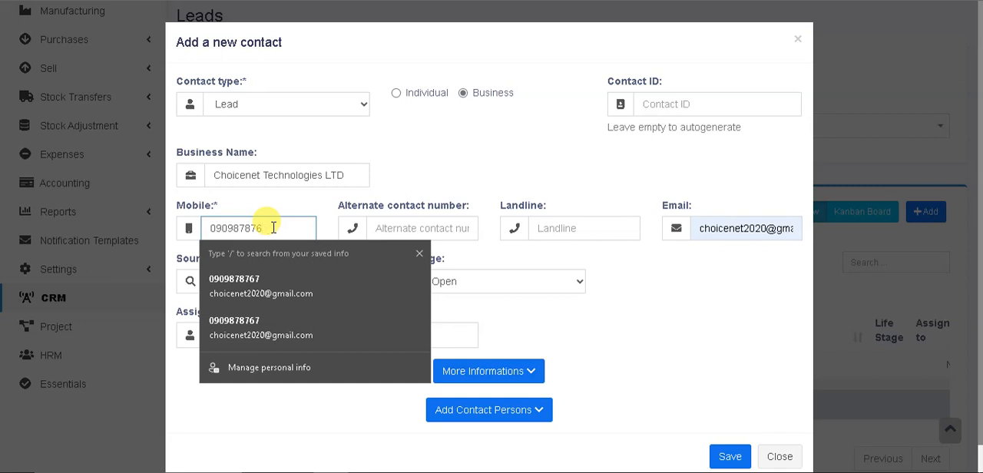
text(897)
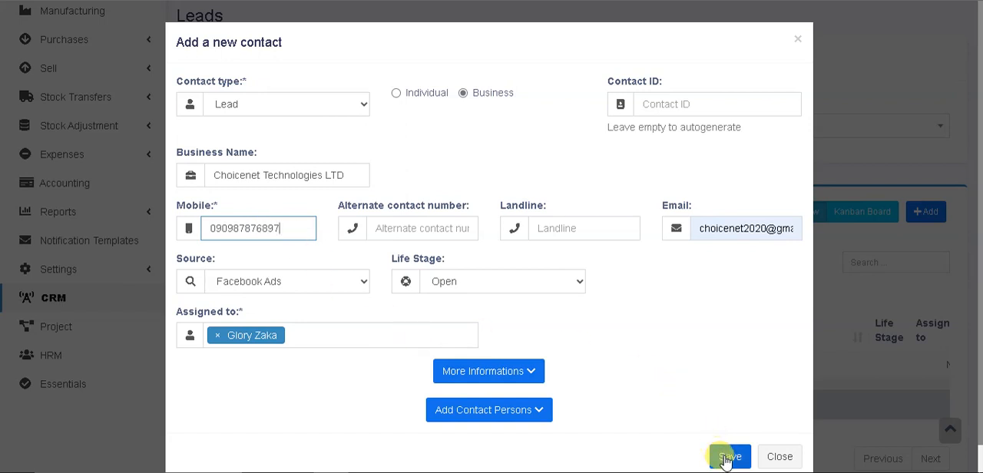
click(727, 458)
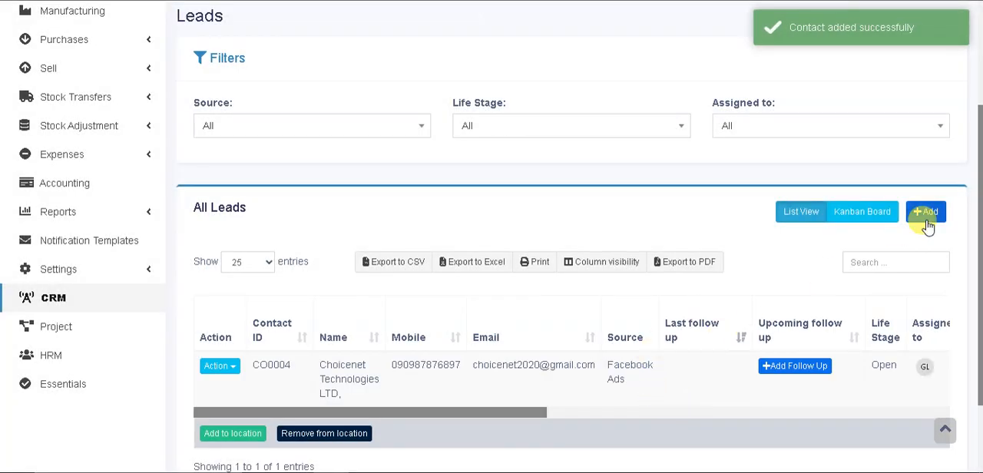
Open a new follow-up for the Choicenet Technologies LTD lead and check the available follow-up types and categories
drag(978, 107, 979, 184)
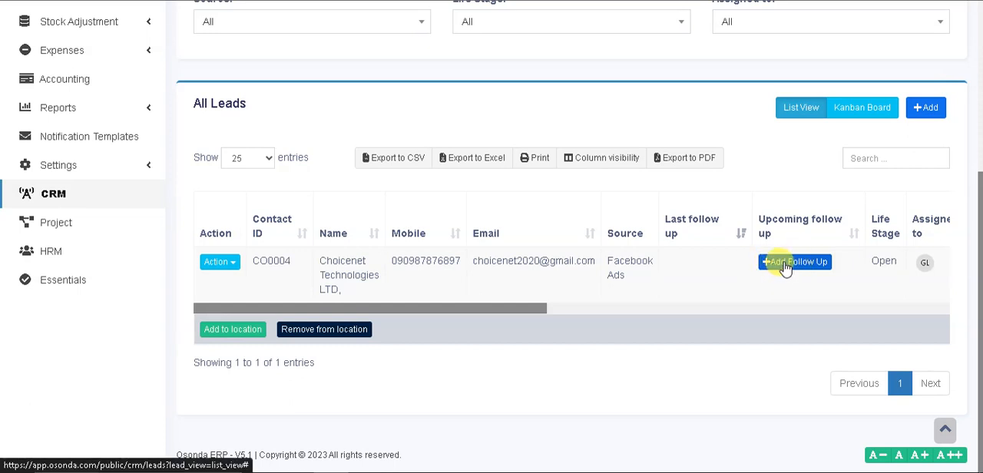
drag(981, 195, 976, 241)
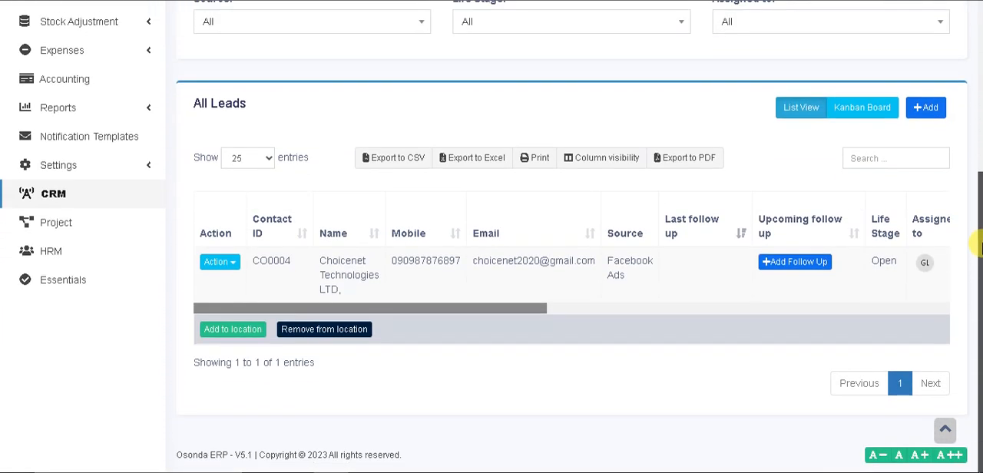
click(793, 263)
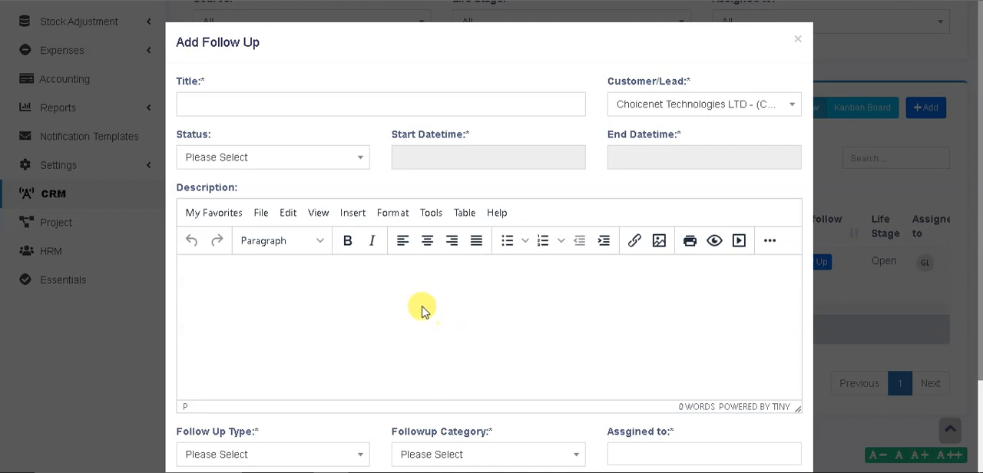
click(330, 295)
drag(980, 158, 977, 272)
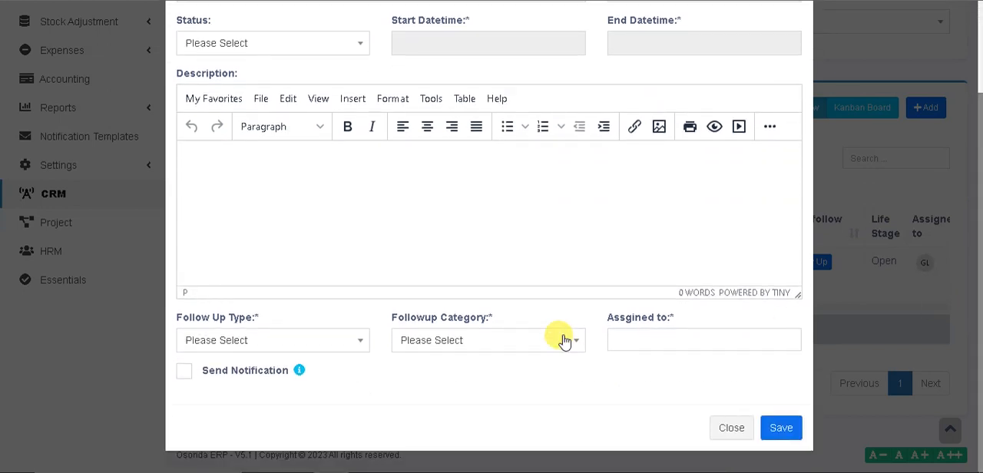
click(297, 343)
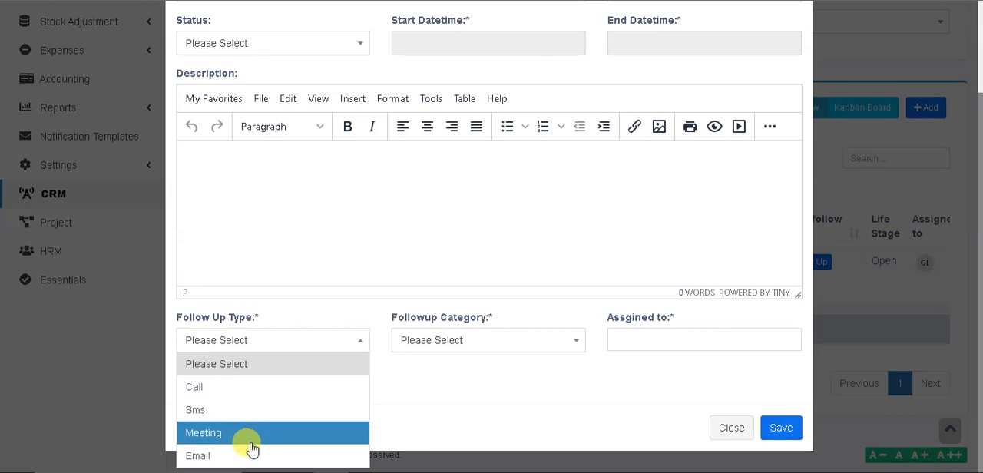
click(457, 399)
click(506, 344)
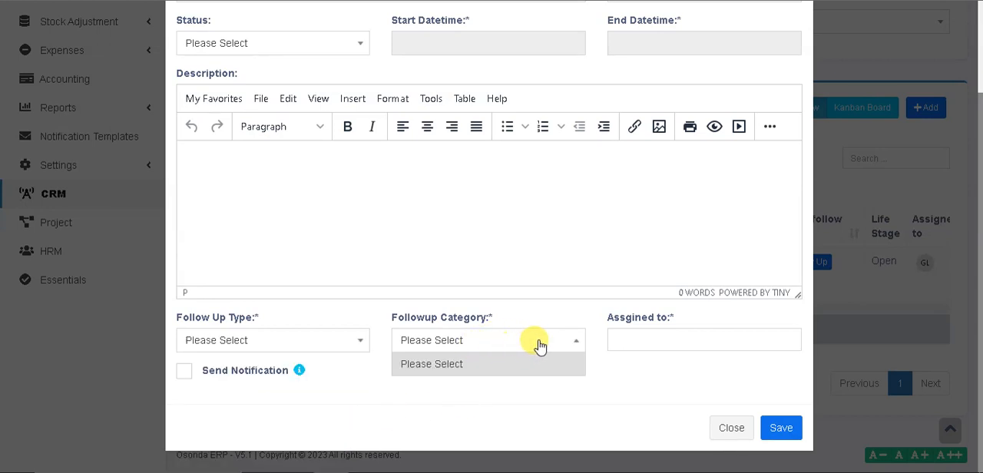
Check the users available for assigning the follow-up and close the follow-up form without saving
click(636, 388)
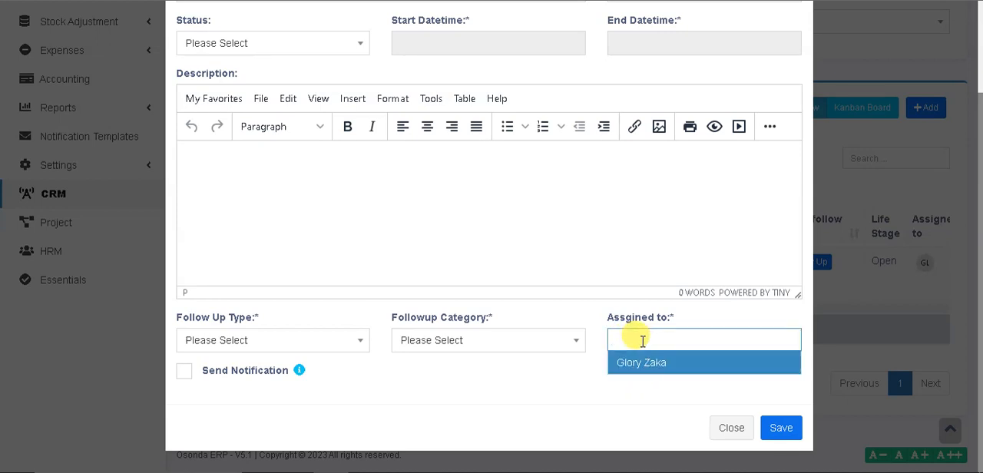
click(609, 416)
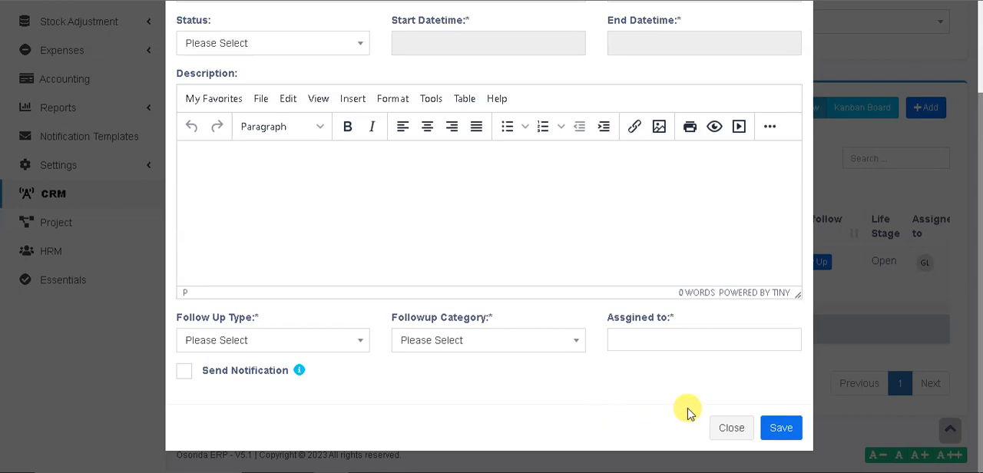
click(731, 428)
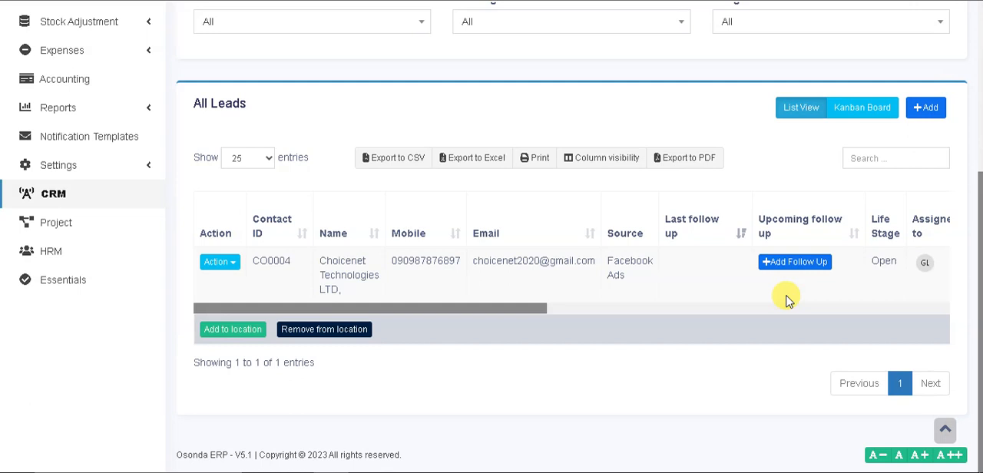
Check the actions available for the Choicenet Technologies LTD lead, including conversion to a customer, without applying any
click(228, 263)
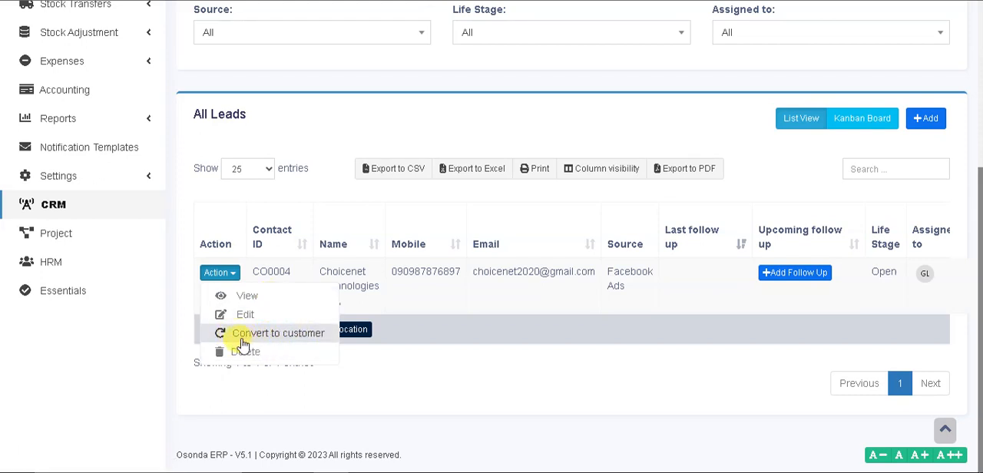
click(281, 338)
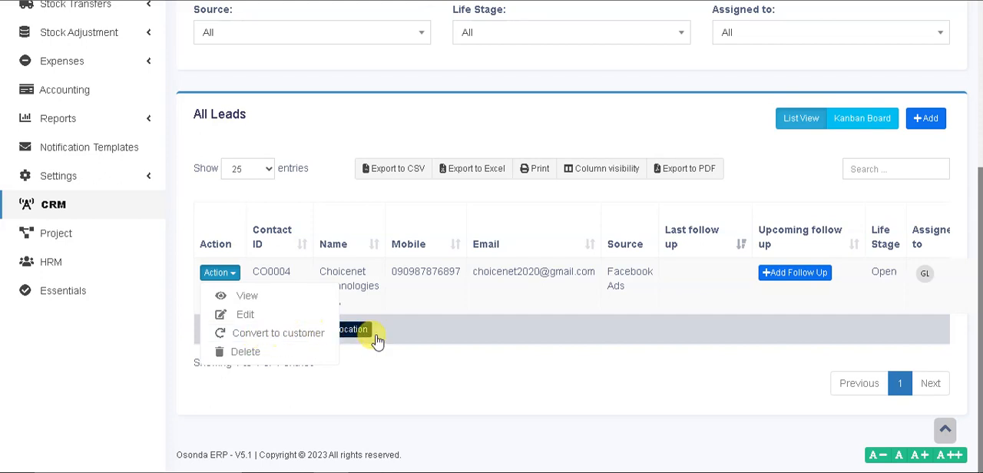
click(625, 355)
Open the CRM follow-ups page and examine the options of its assignee and status filters
drag(980, 207, 883, 45)
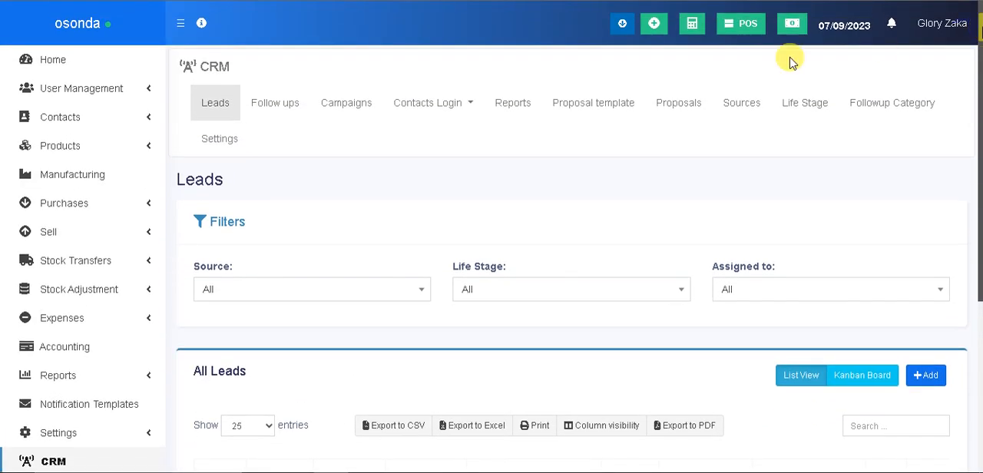
click(272, 106)
click(272, 102)
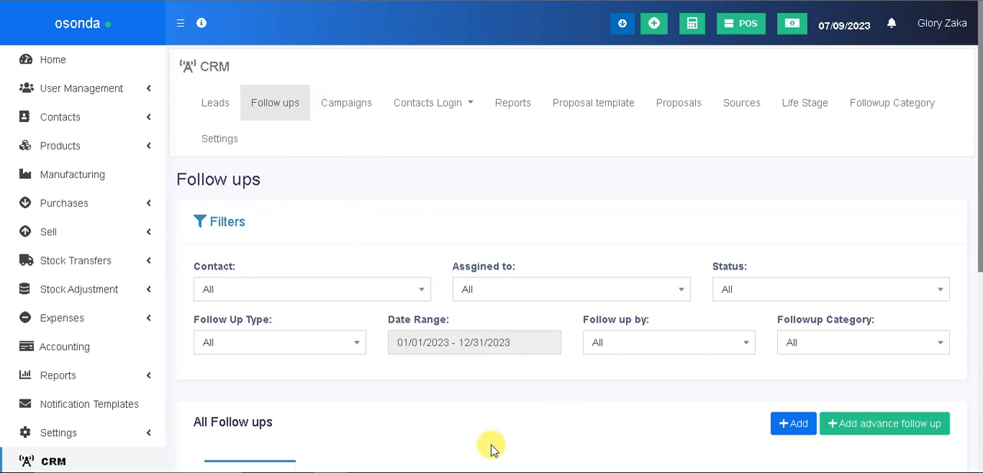
click(779, 429)
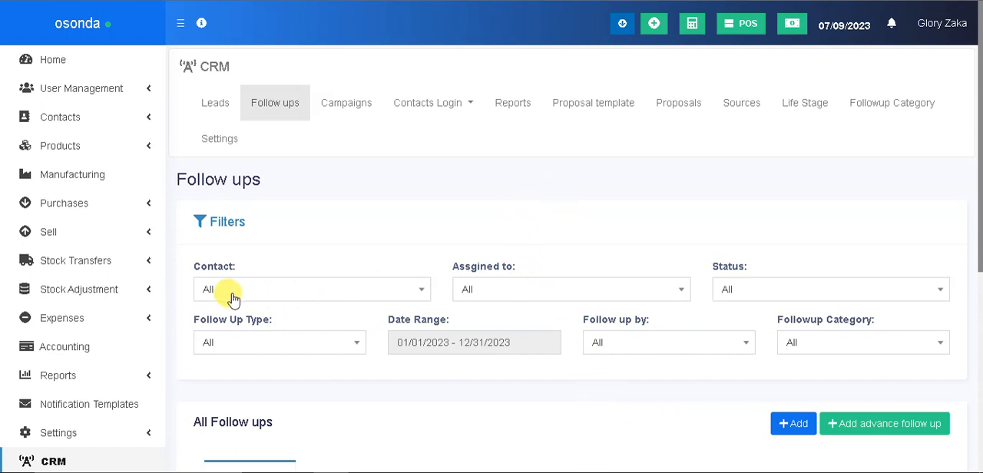
click(535, 298)
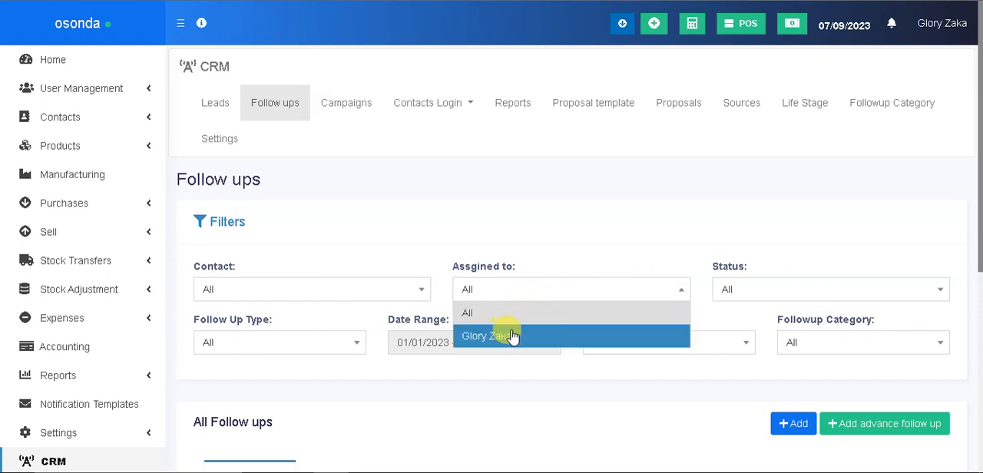
click(607, 226)
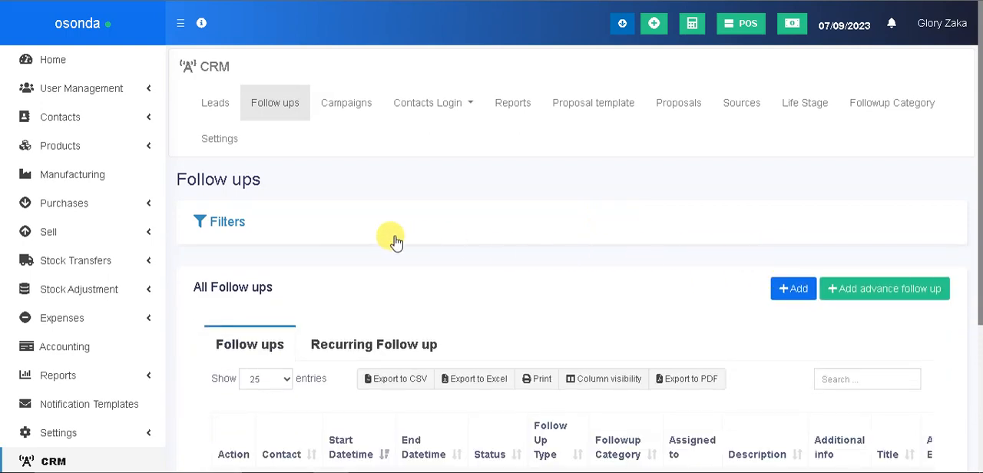
click(237, 223)
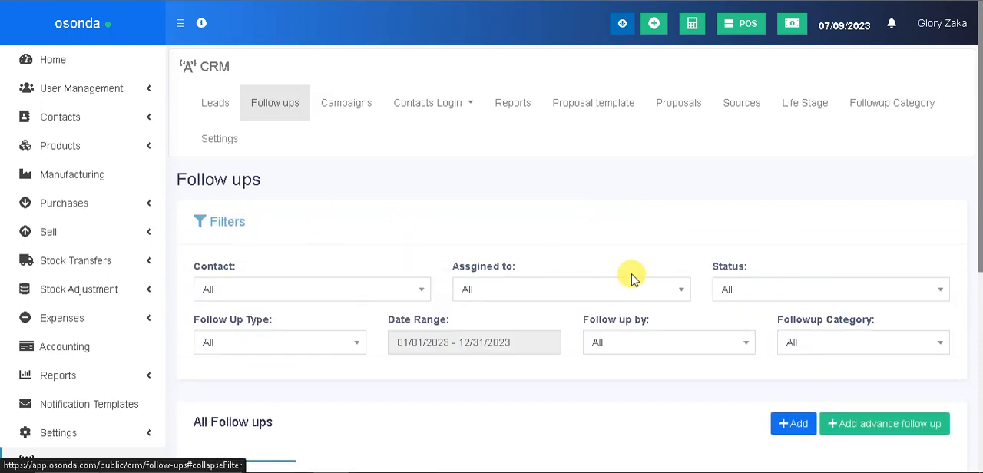
click(746, 292)
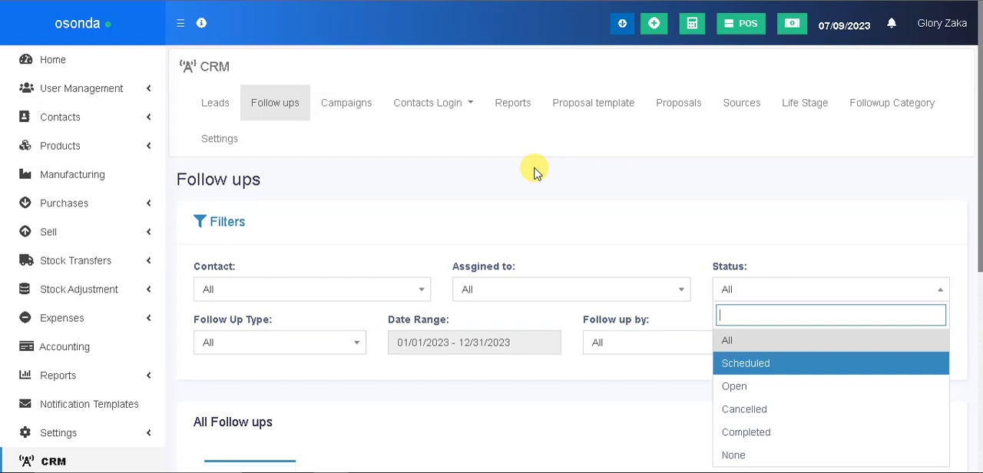
click(517, 127)
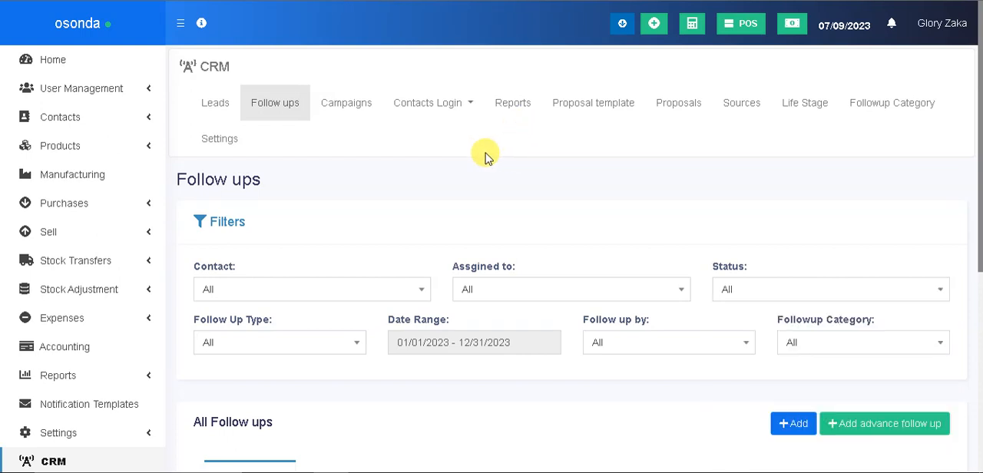
Open the CRM campaigns page and start a new campaign, leaving its name blank
click(352, 109)
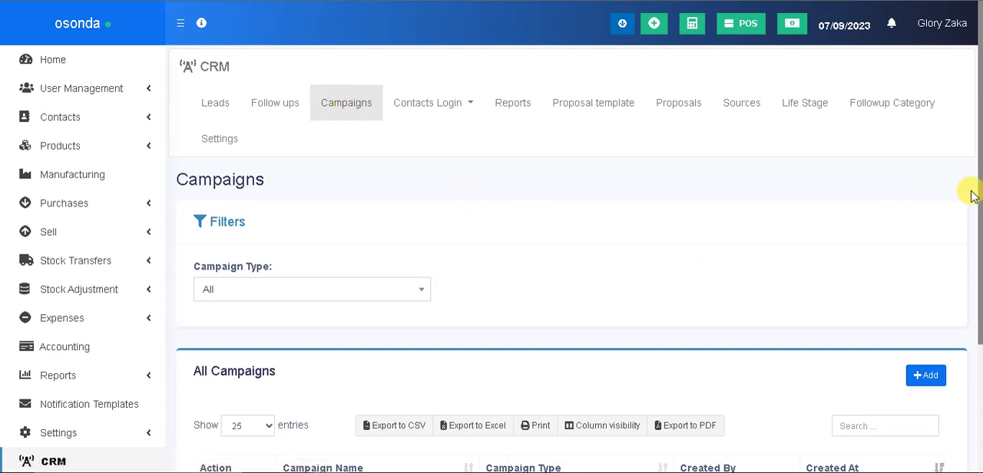
drag(979, 194, 964, 299)
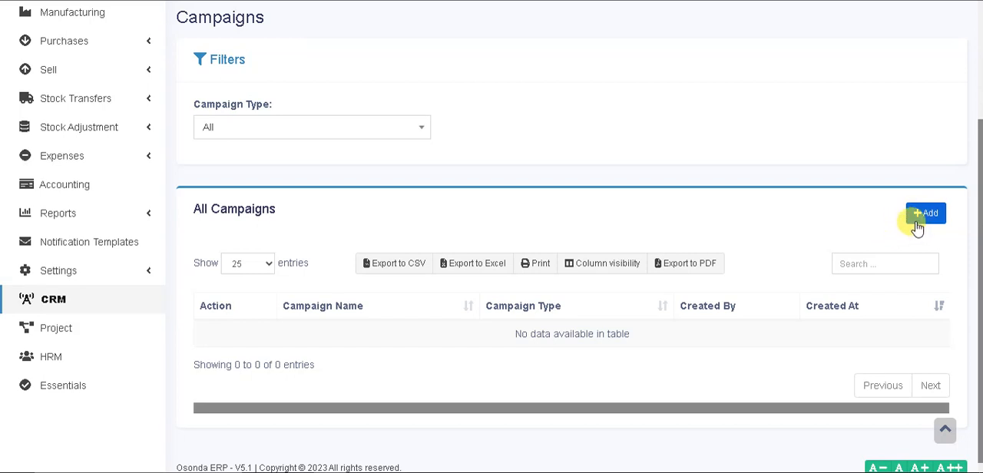
click(925, 216)
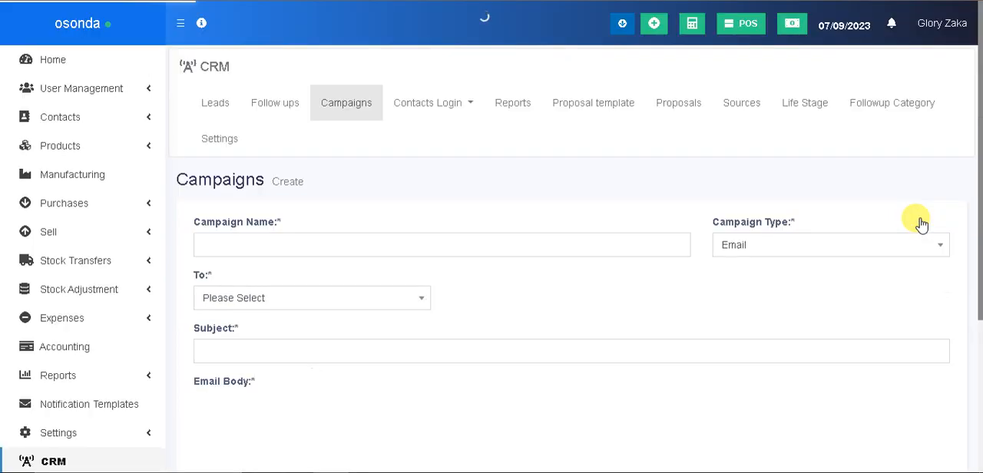
click(377, 243)
click(620, 214)
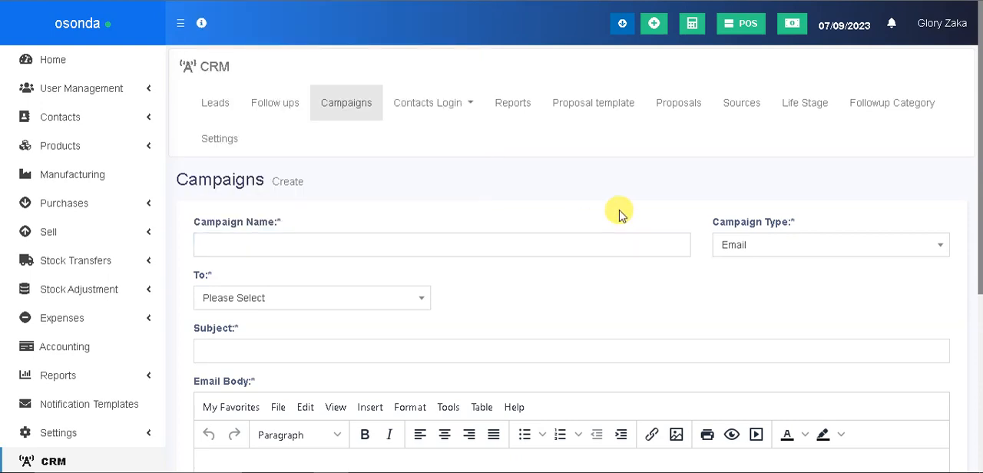
Set the campaign type to Sms to view its message fields and set it back to Email
click(805, 248)
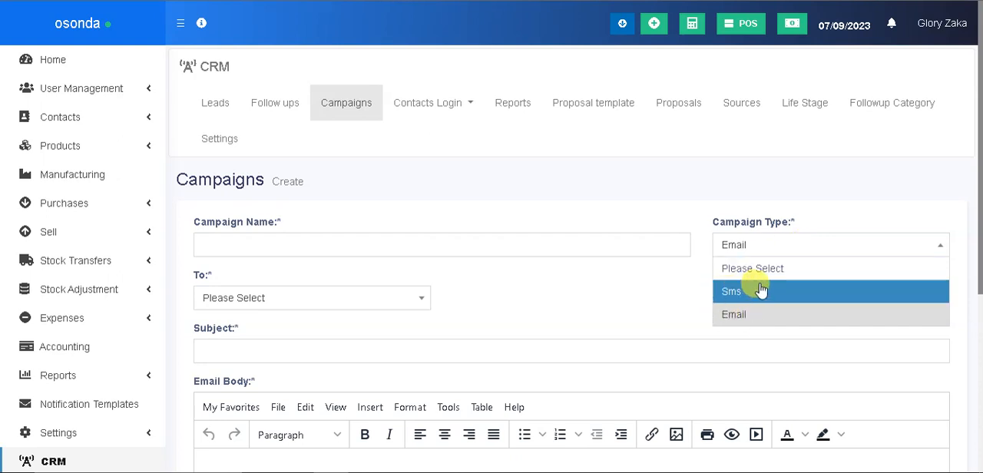
click(733, 293)
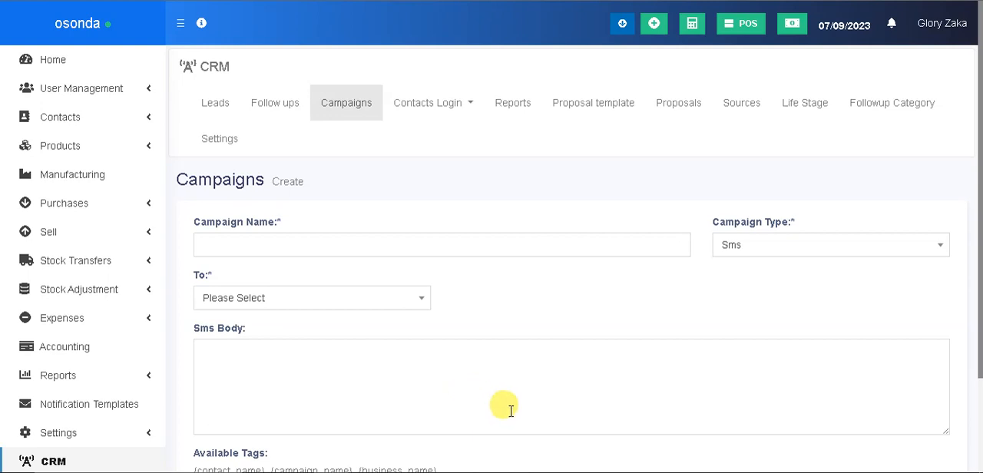
click(771, 244)
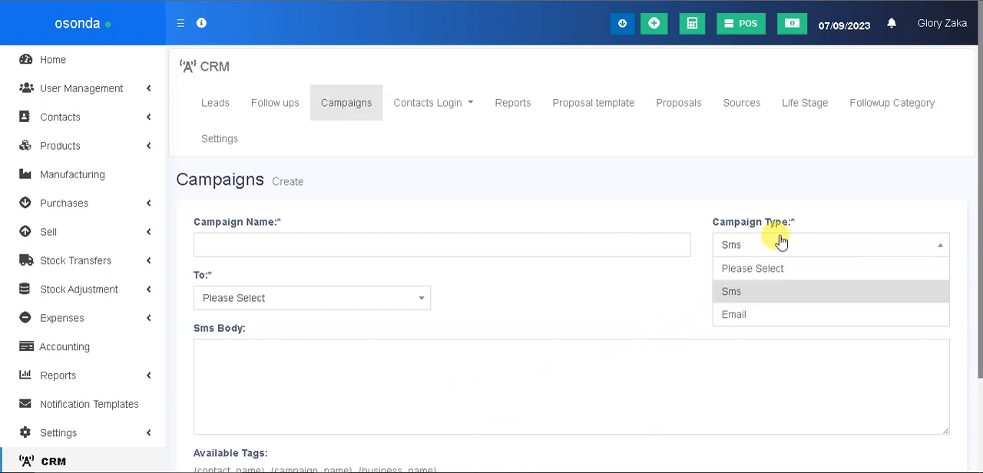
click(764, 317)
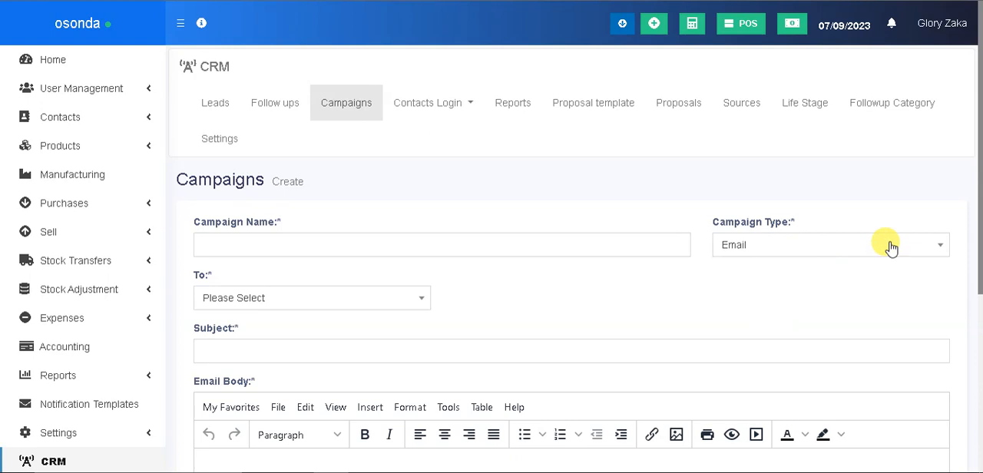
Examine the new campaign's recipient options and its email body, available tags, and sending and draft options
drag(977, 213, 979, 280)
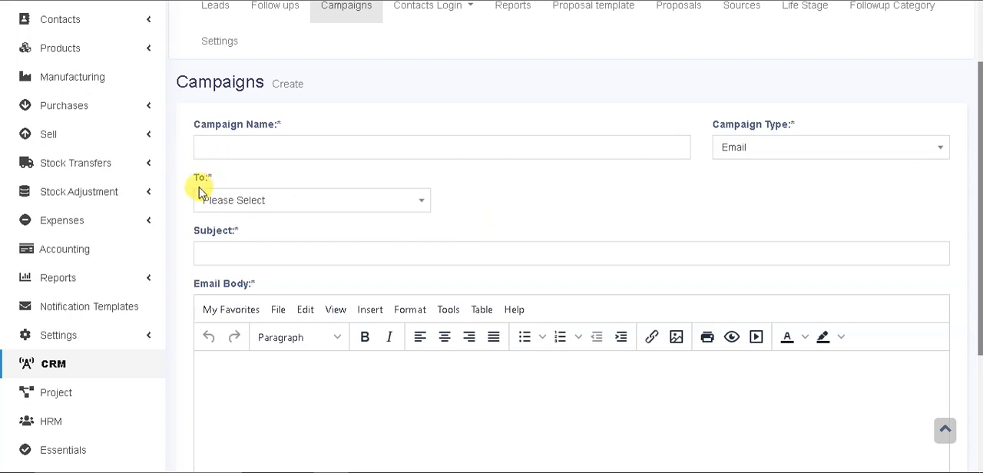
click(252, 198)
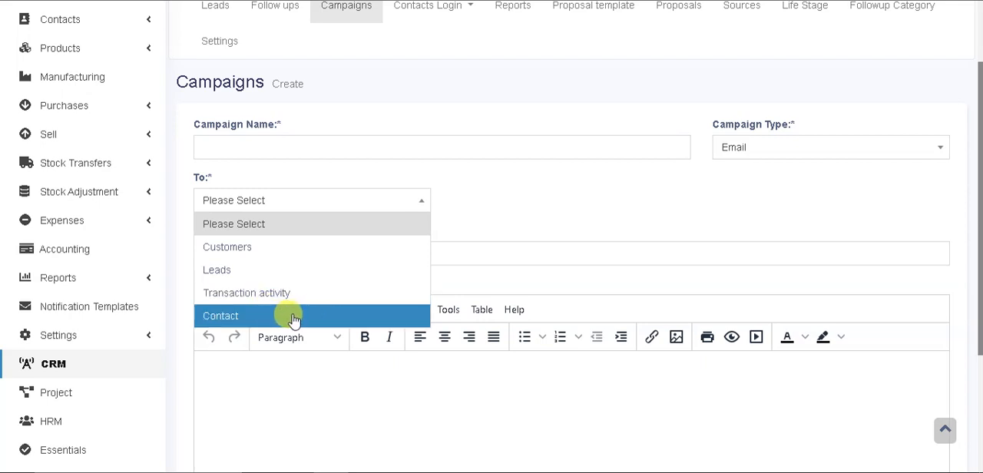
click(500, 210)
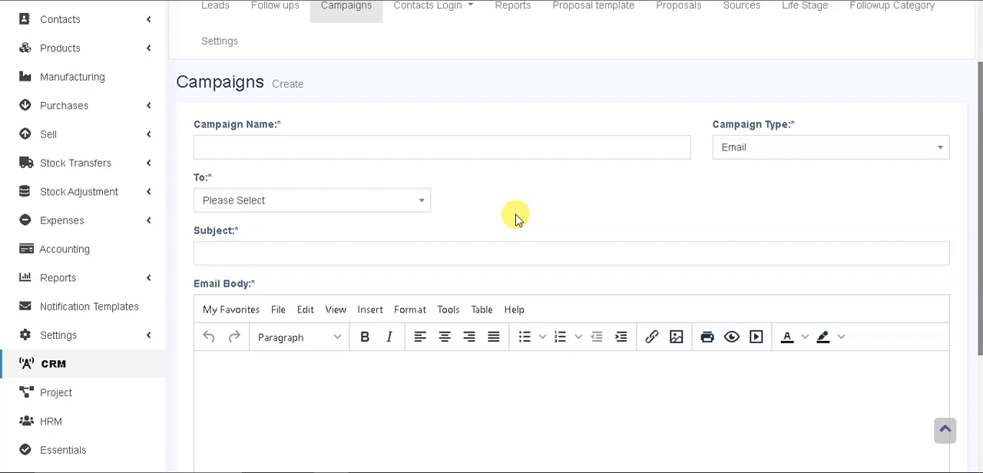
drag(981, 151, 972, 274)
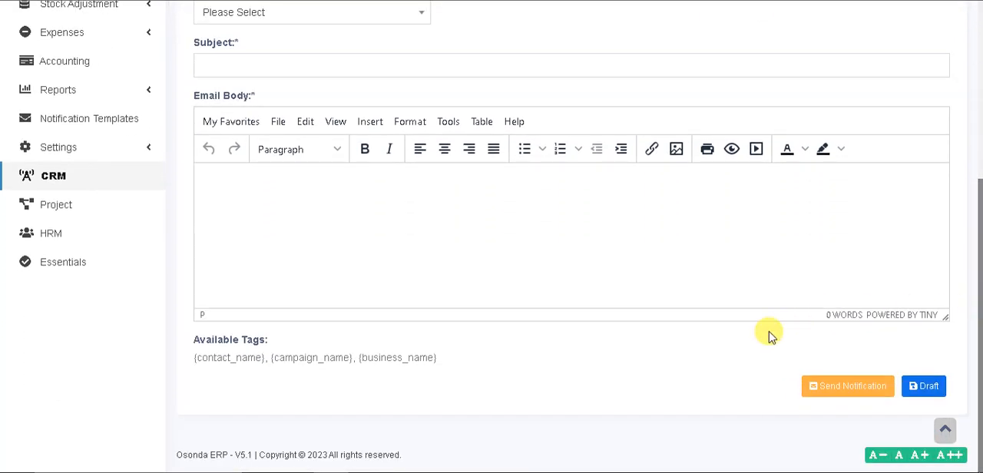
drag(972, 284, 980, 108)
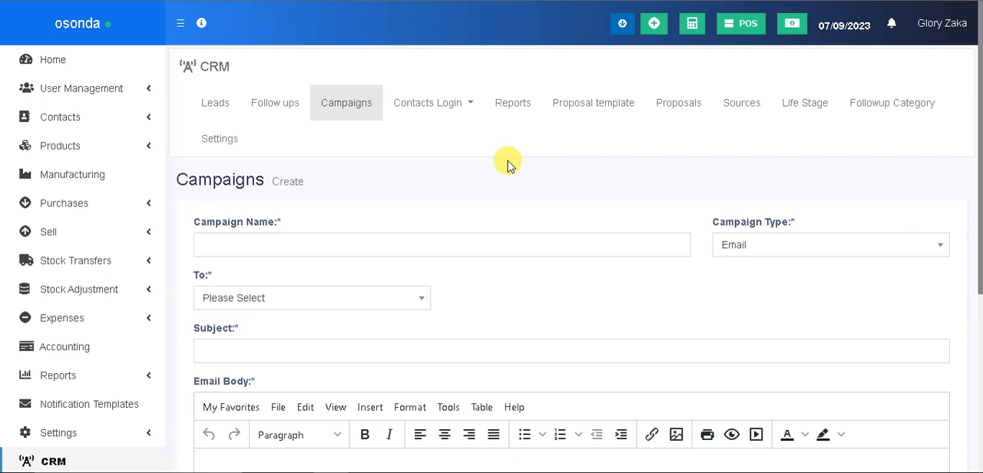
Open the CRM contacts login page and examine its list of all contact logins
click(465, 110)
click(448, 138)
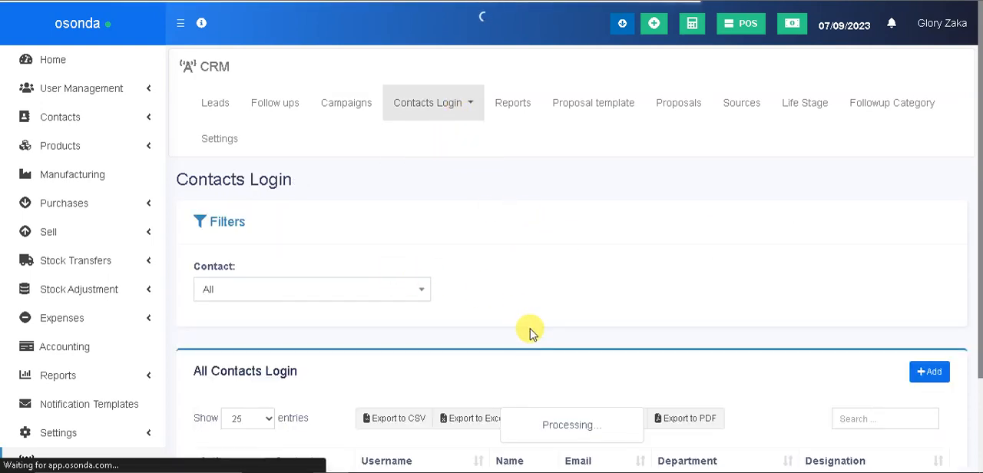
drag(974, 208, 974, 316)
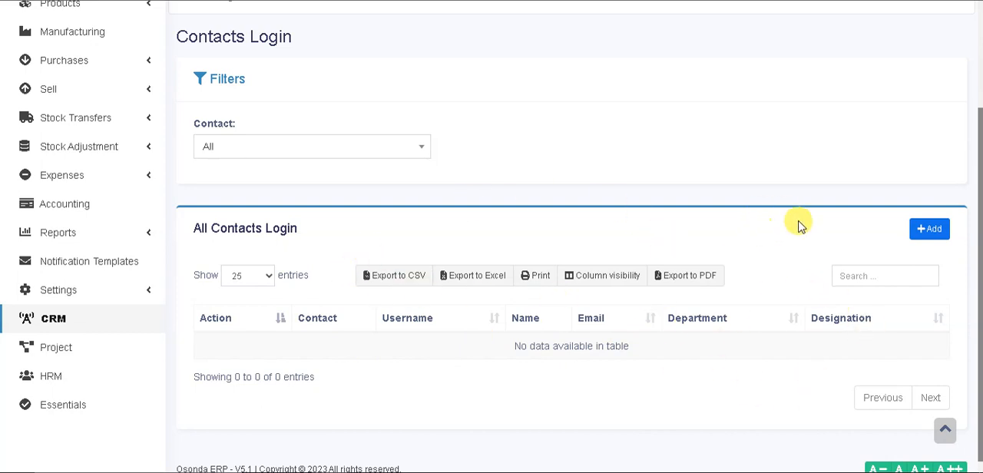
drag(980, 163, 977, 48)
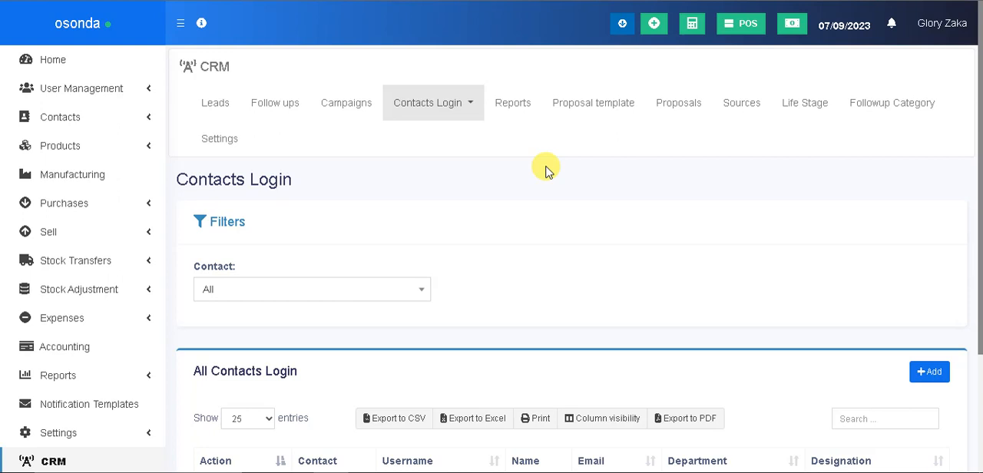
Open the CRM reports and examine the follow-ups by user, follow-ups by contacts and leads to customer conversion tables
click(516, 99)
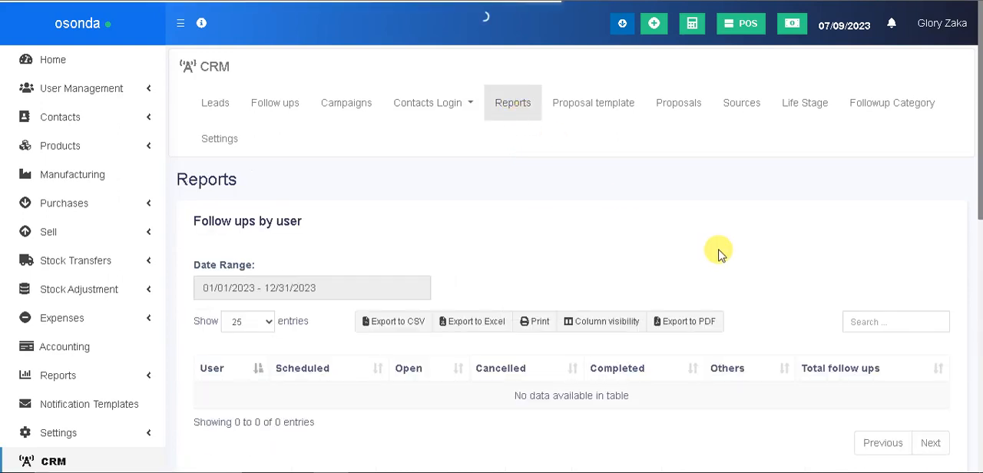
drag(979, 119, 980, 403)
drag(980, 463, 272, 379)
drag(972, 109, 972, 331)
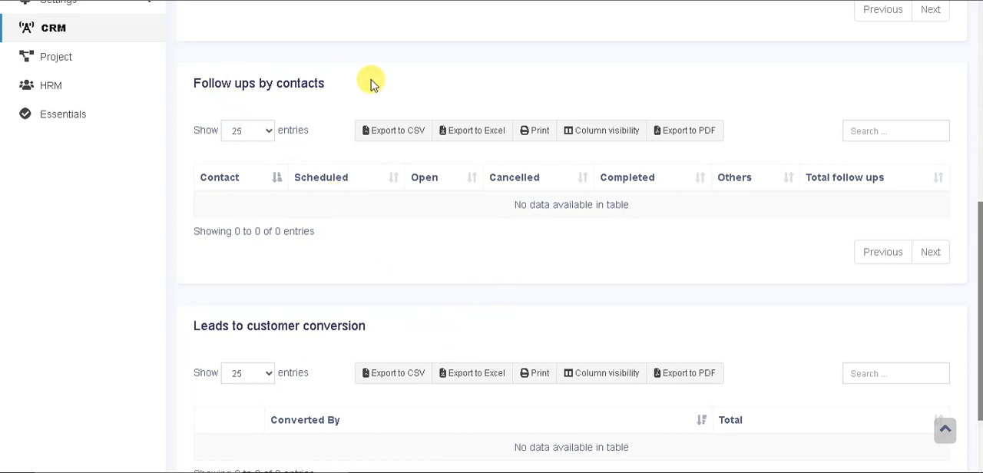
drag(980, 237, 980, 110)
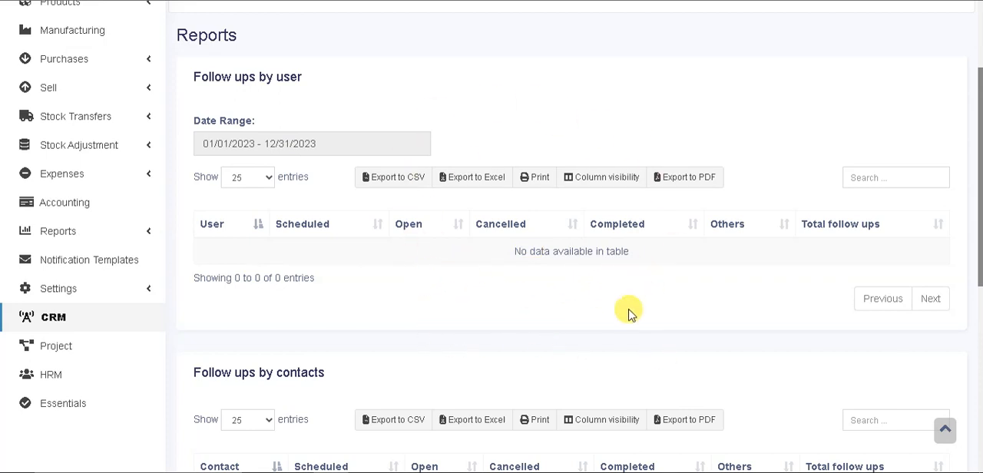
scroll(979, 173, up, 1)
drag(980, 173, 975, 136)
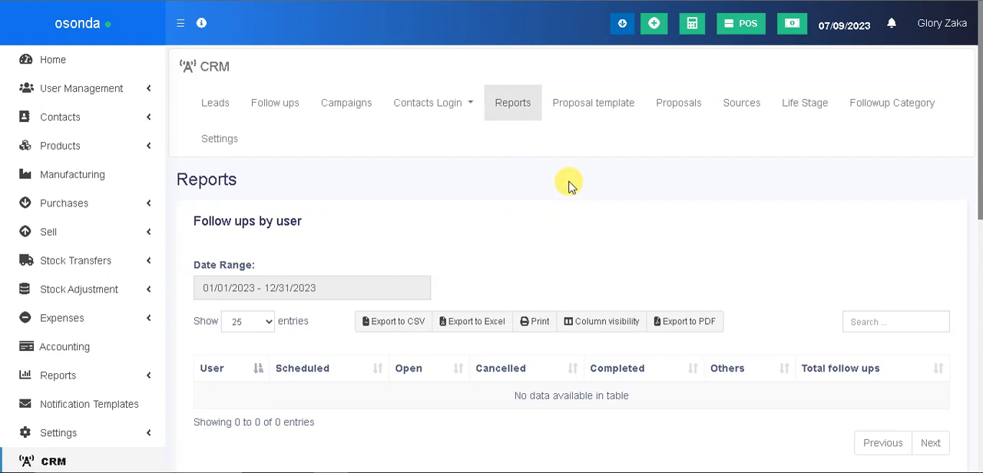
Open a new proposal template in the CRM and examine its CC, BCC, subject and email body fields
click(605, 108)
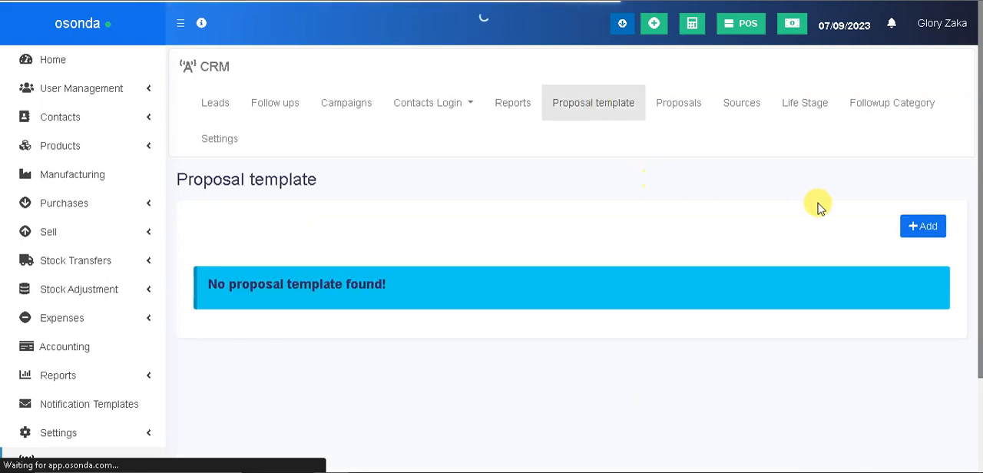
click(916, 228)
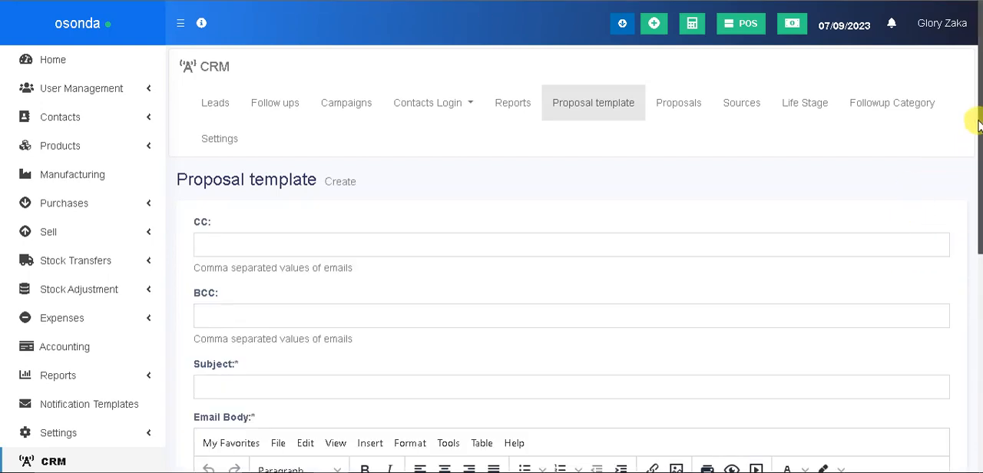
scroll(972, 184, down, 3)
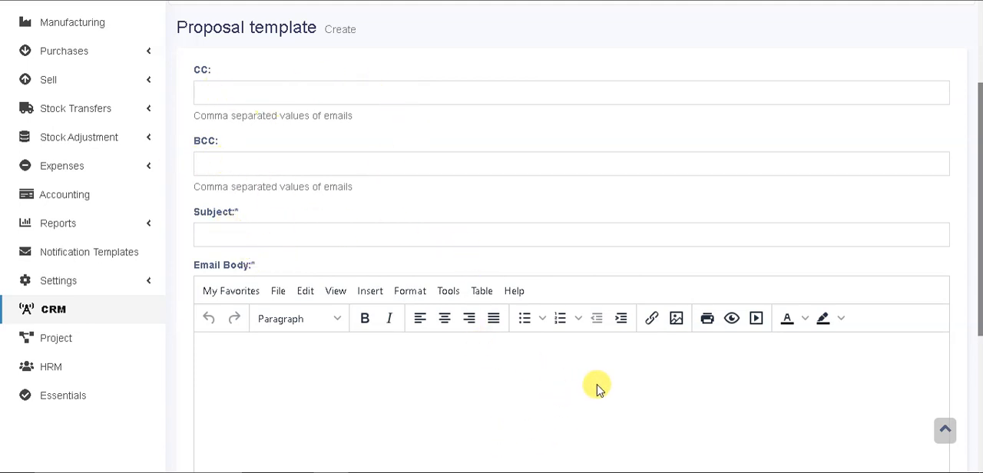
scroll(974, 254, up, 3)
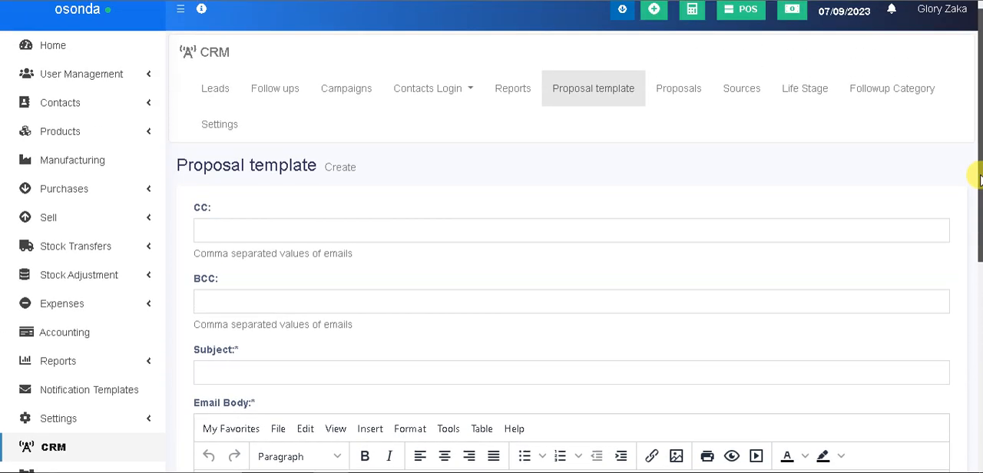
drag(976, 188, 972, 158)
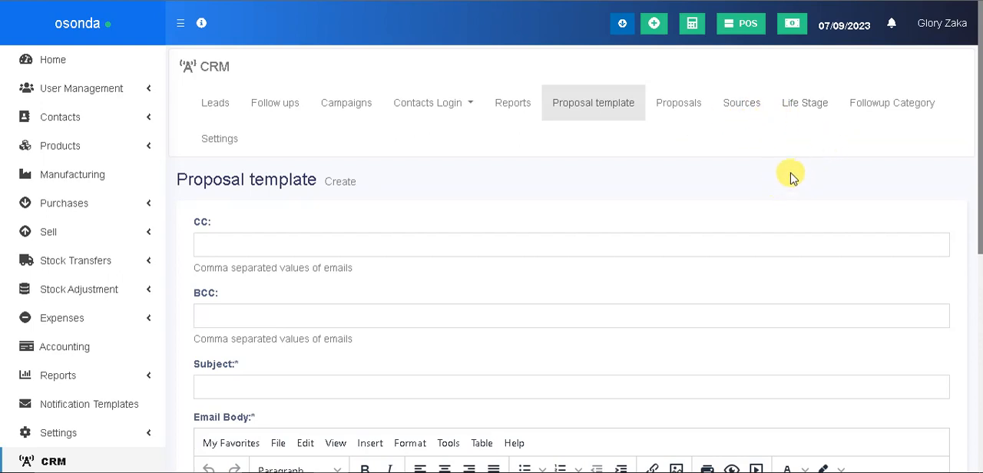
Open the form for adding a CRM follow-up category, examine its name and description fields, and close it without saving
click(890, 107)
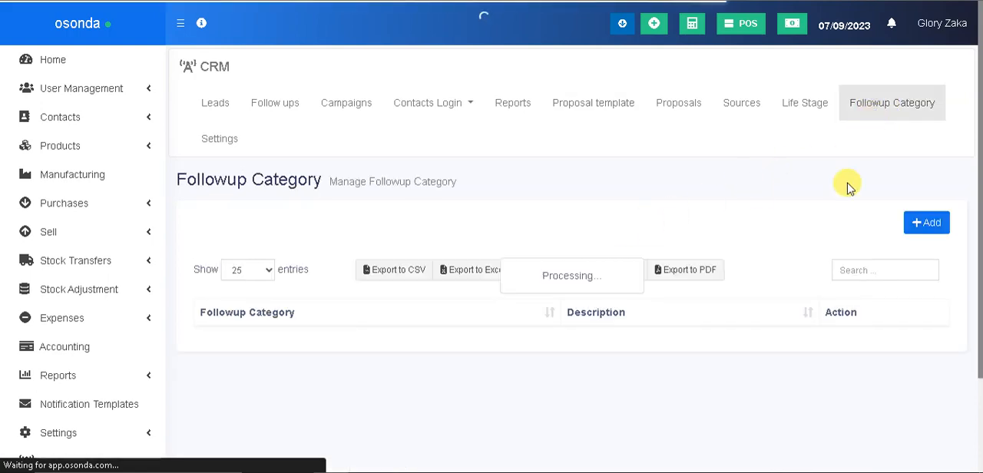
click(930, 223)
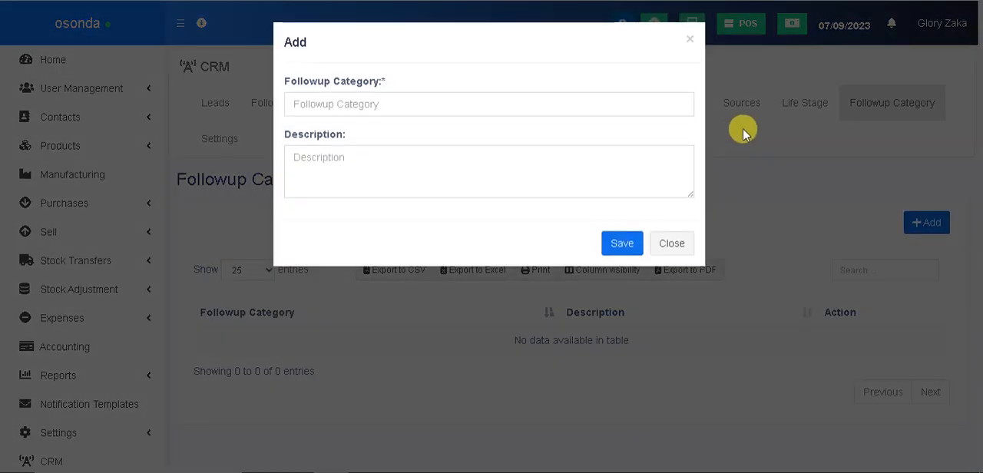
click(390, 101)
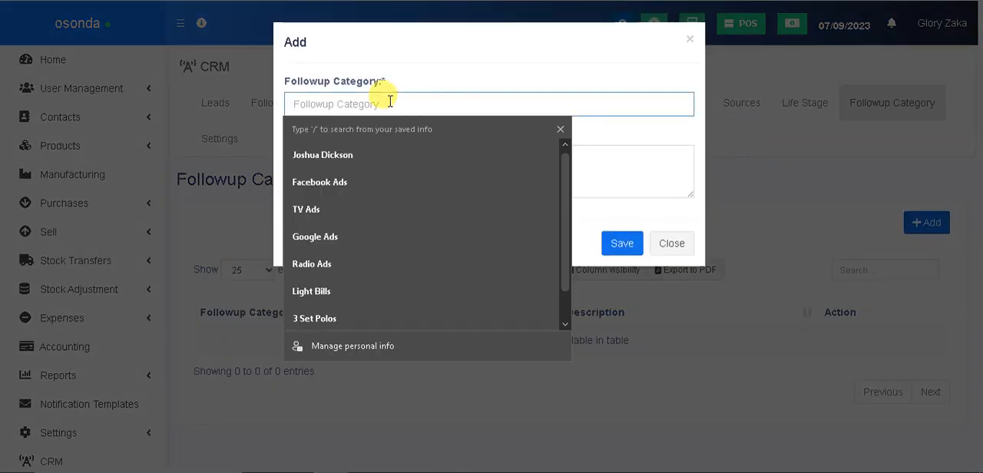
click(460, 76)
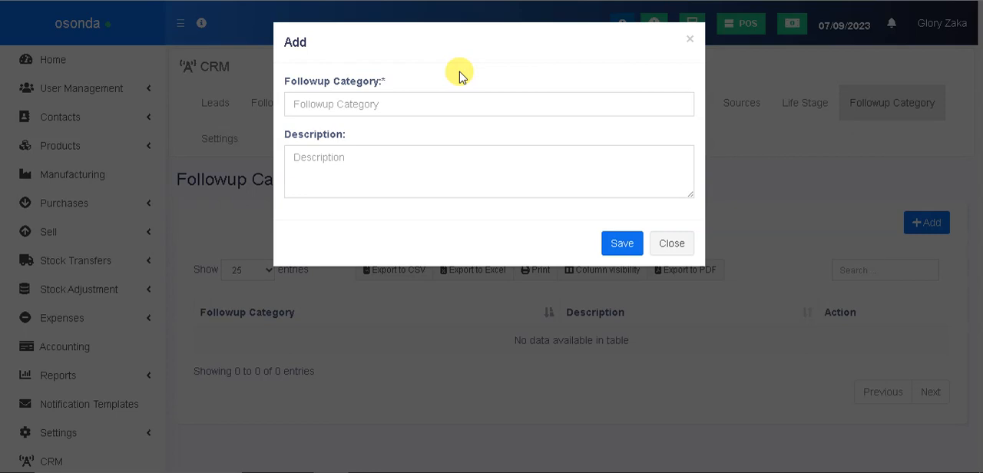
click(672, 243)
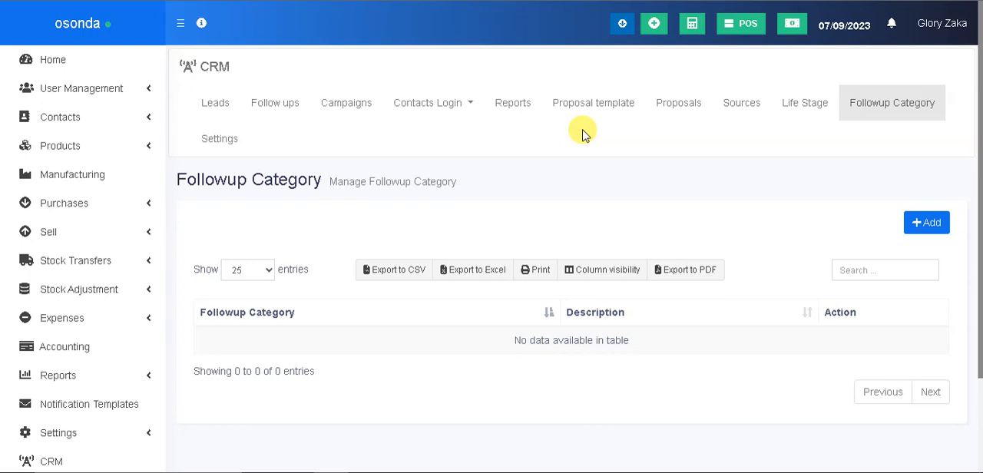
View the available actions for the Facebook Ads lead in the CRM leads list and the subsections under Contacts
click(217, 107)
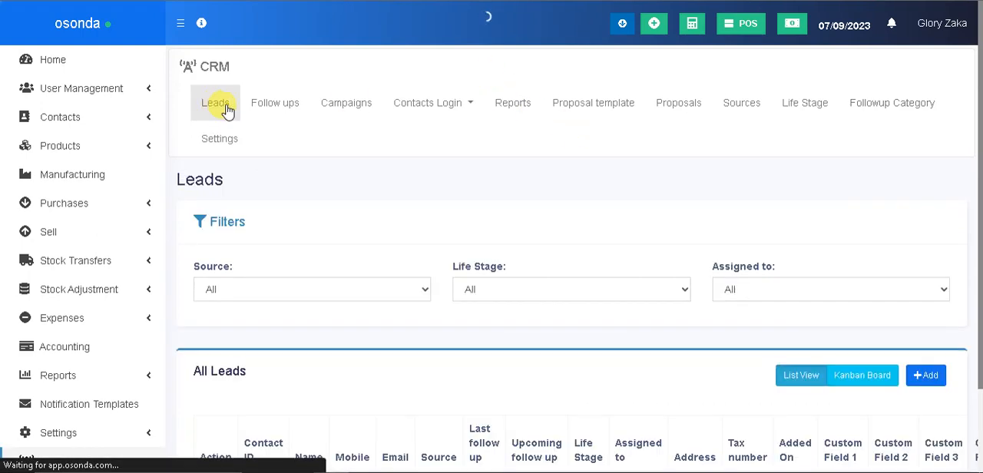
drag(972, 115, 977, 292)
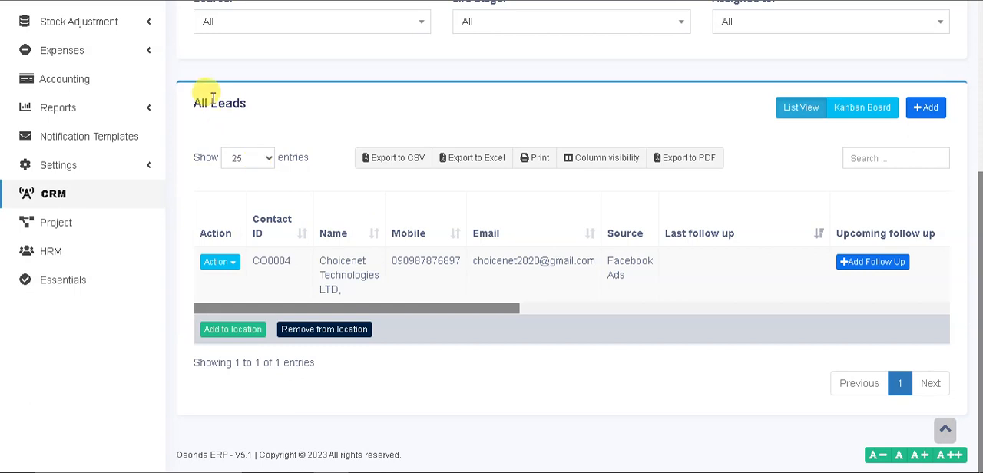
click(232, 263)
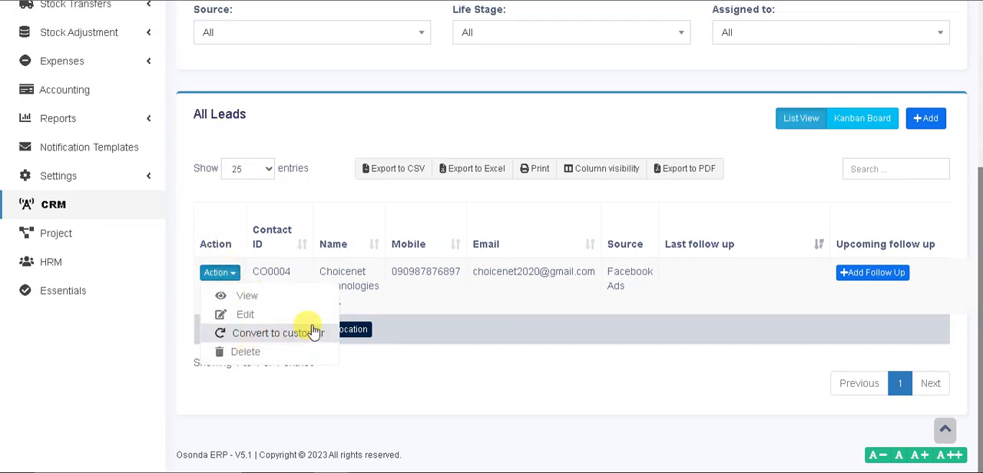
drag(980, 198, 978, 10)
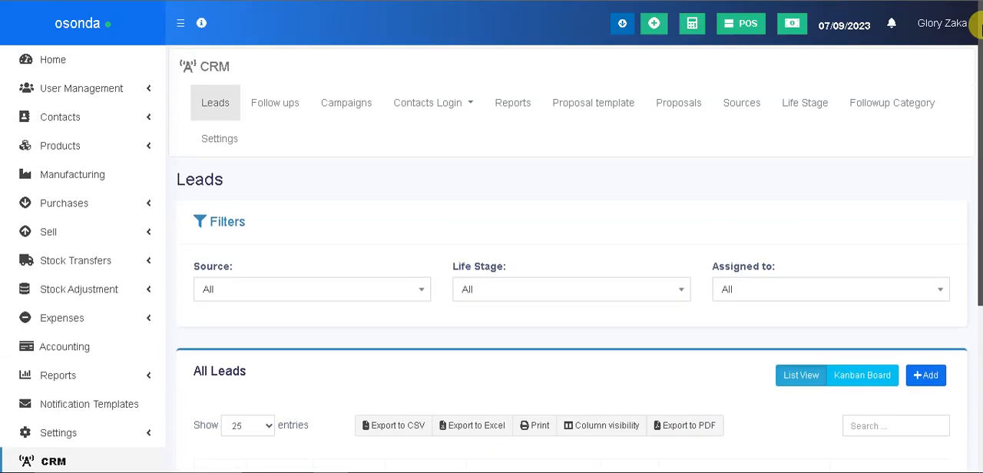
click(124, 125)
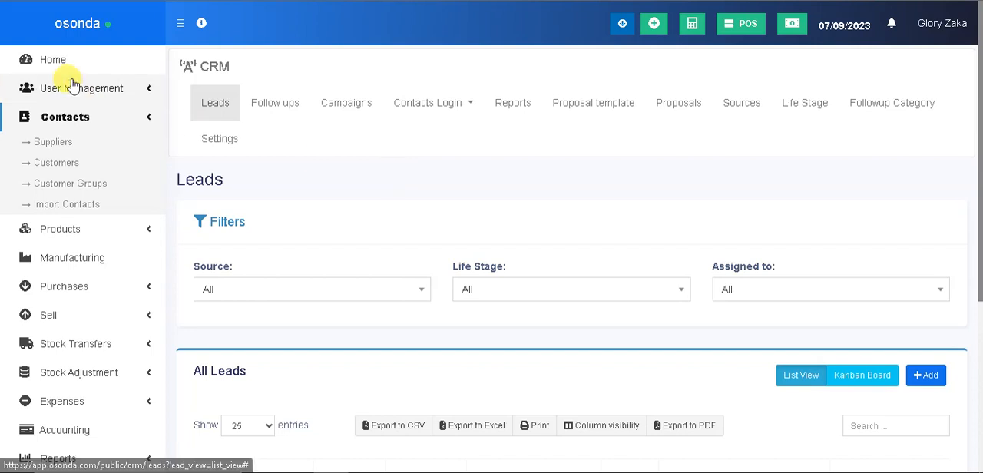
click(146, 120)
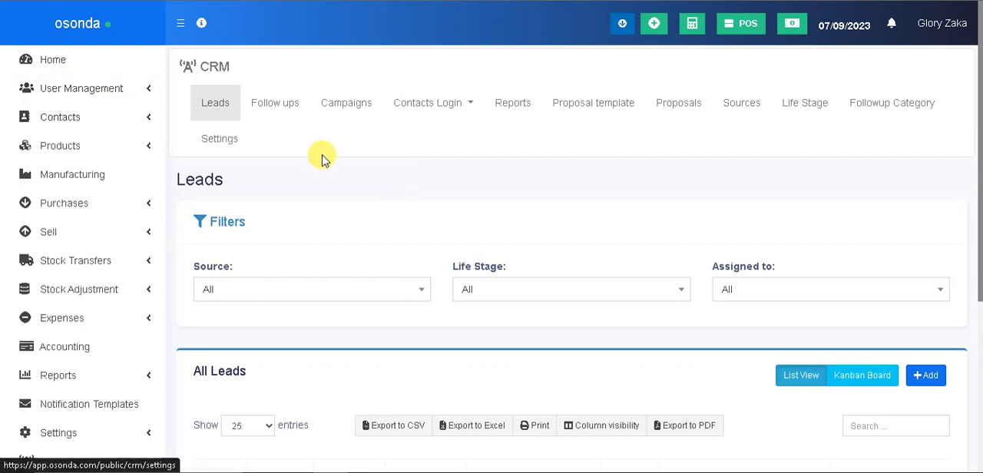